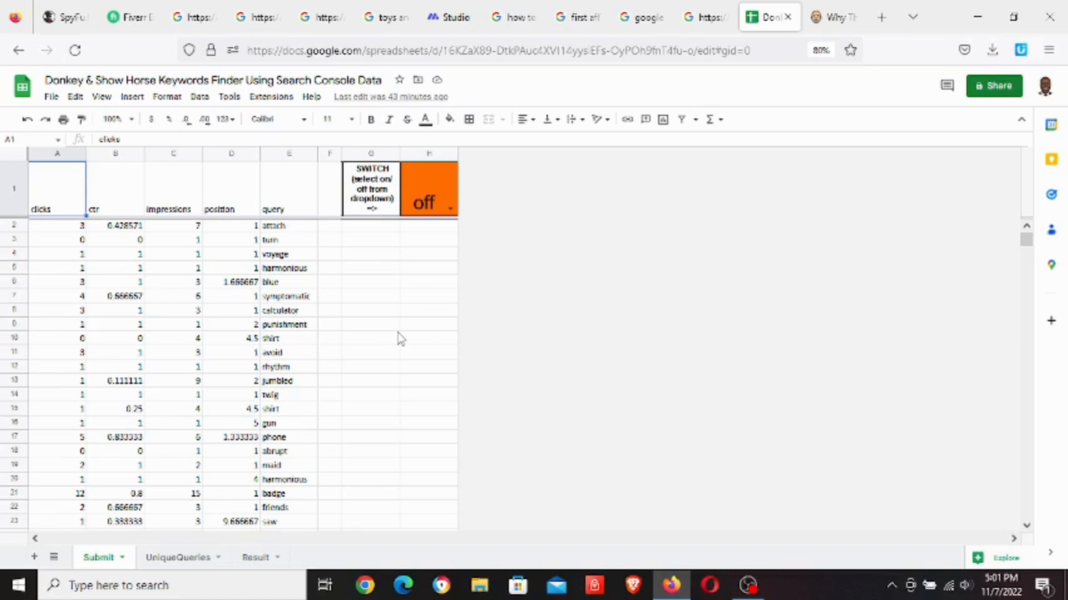
Step: Look through the keyword data rows on the Submit sheet
{"action": "left_click", "coordinate": [369, 268]}
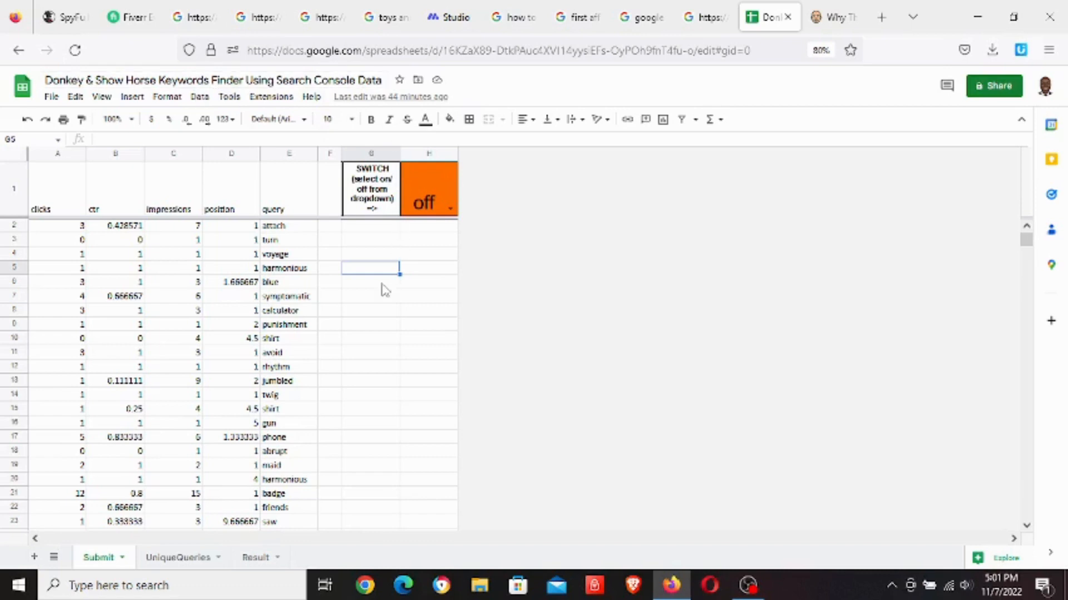
{"action": "left_click", "coordinate": [398, 312]}
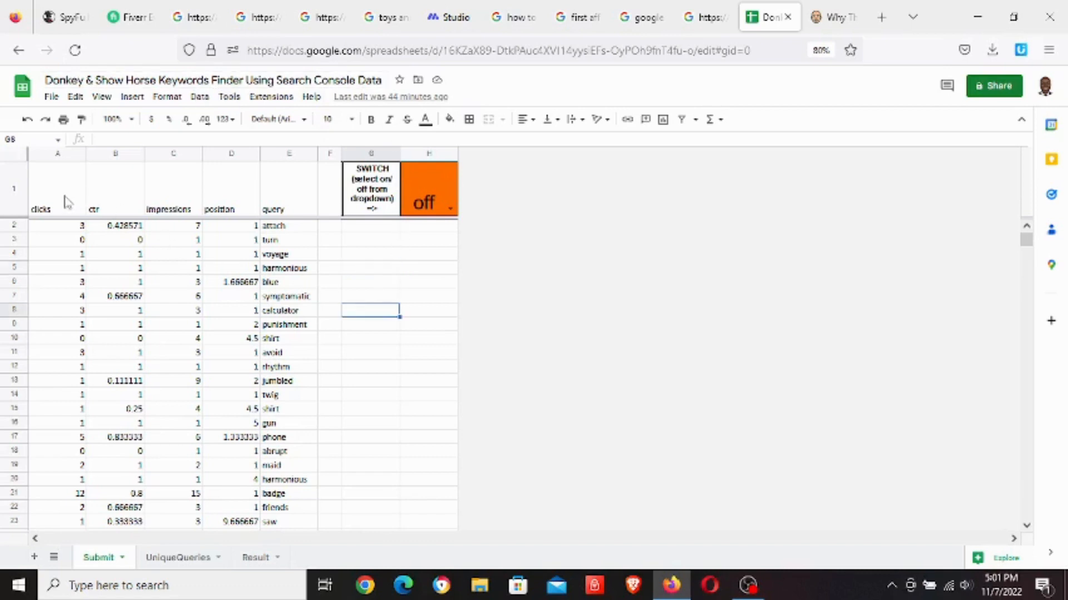
{"action": "scroll", "coordinate": [375, 291], "scroll_direction": "down", "scroll_amount": 4}
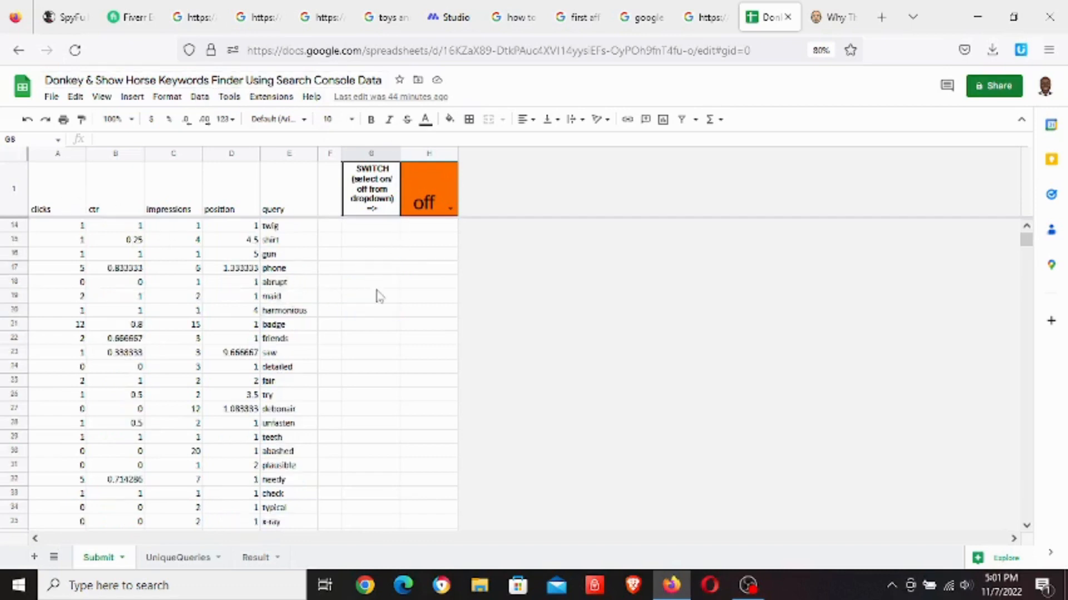
{"action": "scroll", "coordinate": [379, 295], "scroll_direction": "up", "scroll_amount": 4}
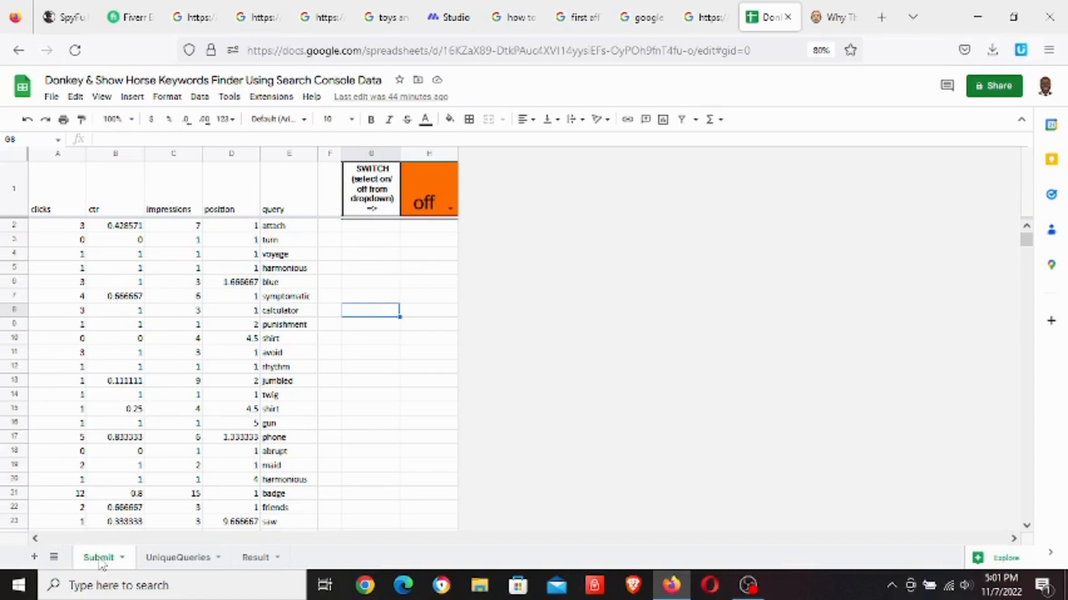
Step: Examine the header cells A1 to E1 on the Submit sheet: clicks, ctr, impressions, position and query
{"action": "left_click", "coordinate": [56, 194]}
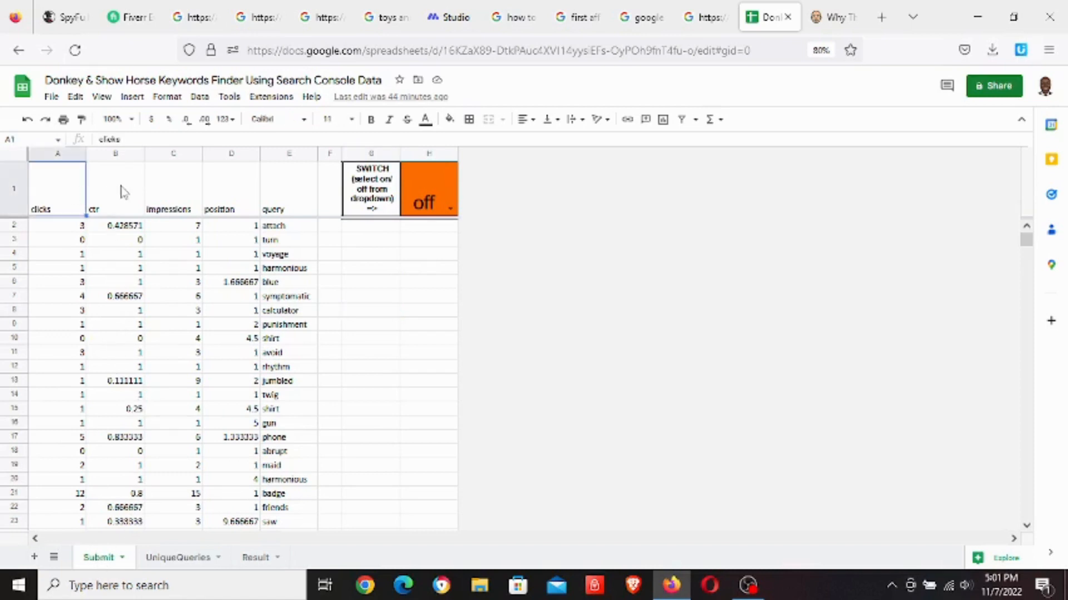
{"action": "left_click", "coordinate": [123, 192]}
{"action": "left_click", "coordinate": [73, 193]}
{"action": "left_click", "coordinate": [118, 195]}
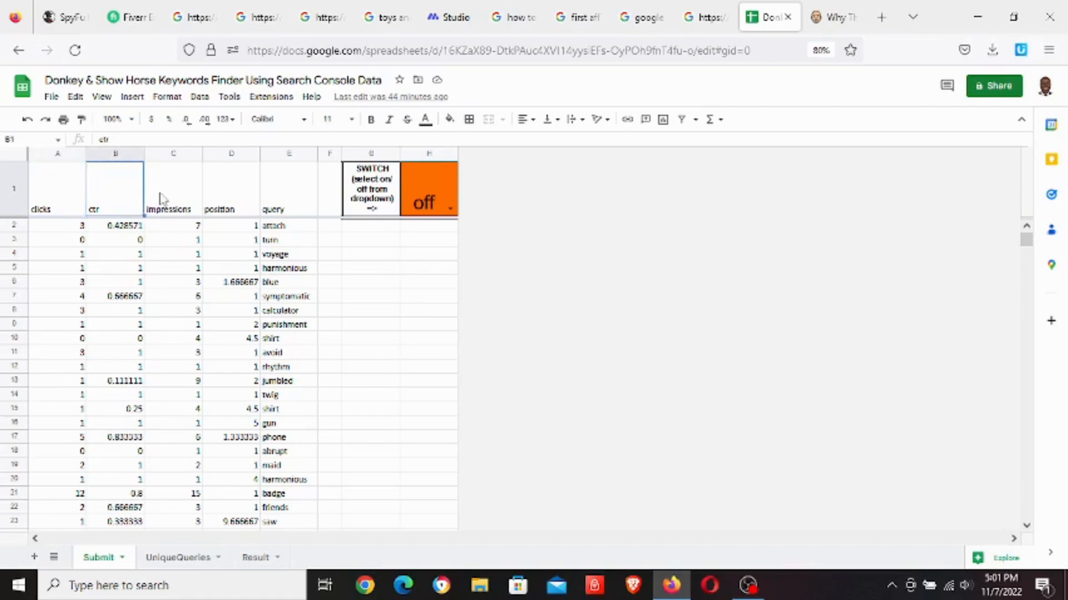
{"action": "left_click", "coordinate": [164, 200]}
{"action": "left_click", "coordinate": [217, 197]}
{"action": "left_click", "coordinate": [288, 191]}
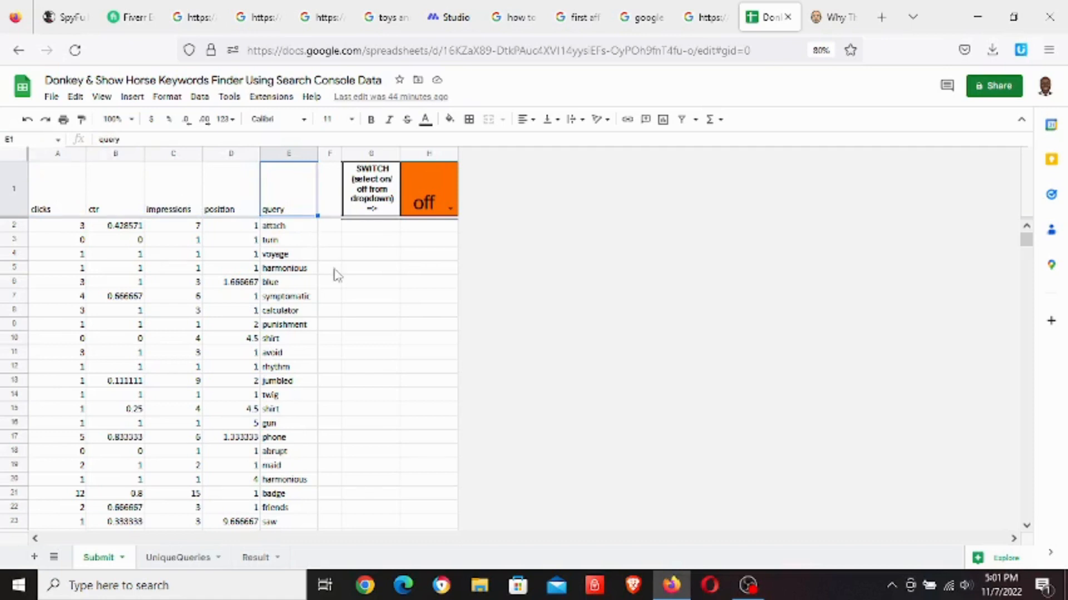
{"action": "left_click", "coordinate": [51, 192]}
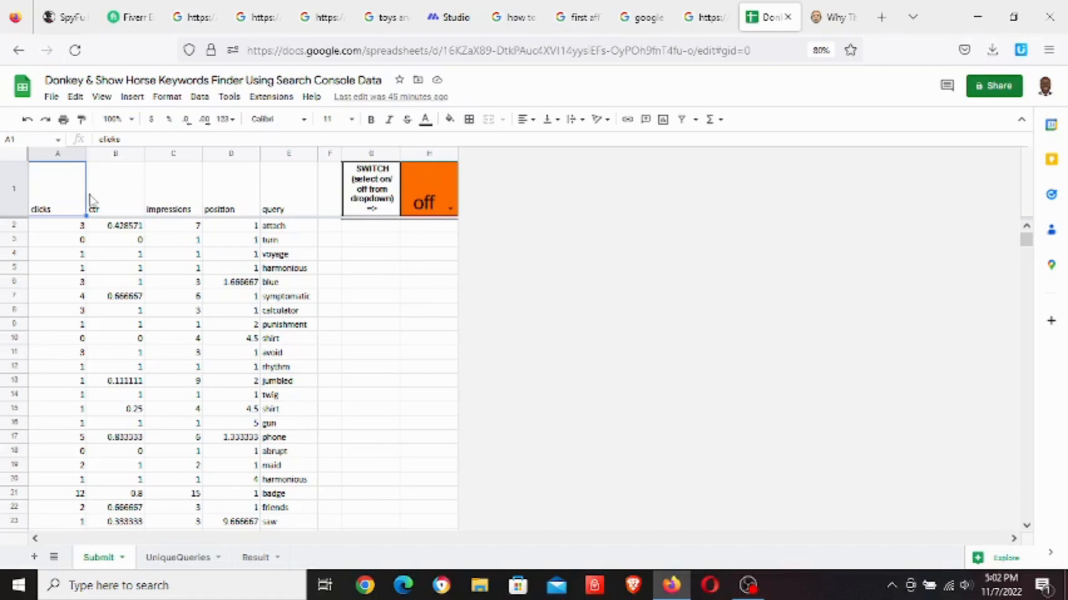
{"action": "left_click", "coordinate": [300, 199]}
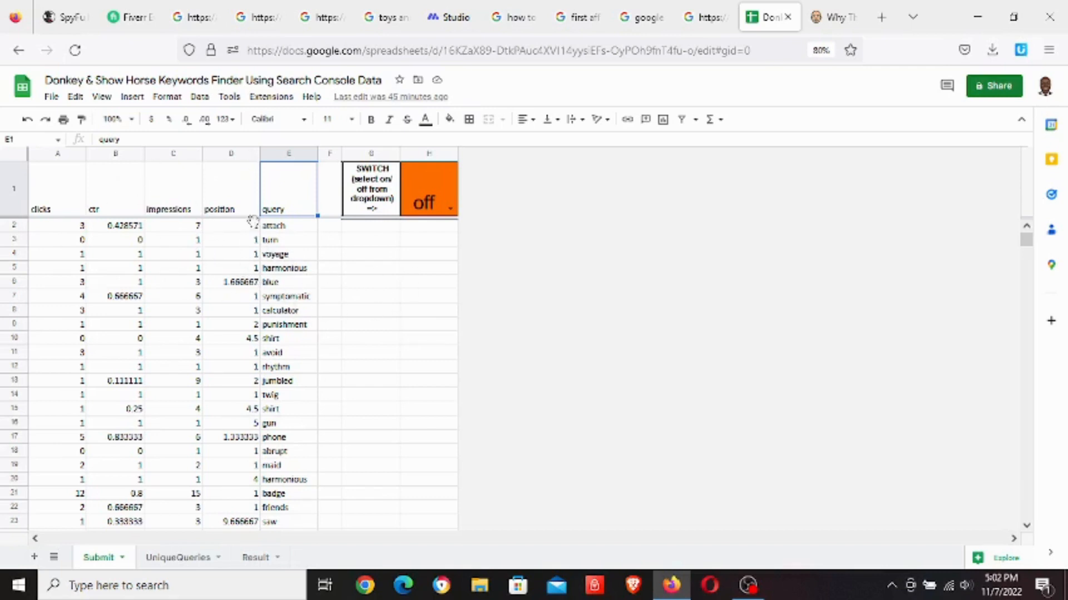
{"action": "left_click", "coordinate": [364, 255]}
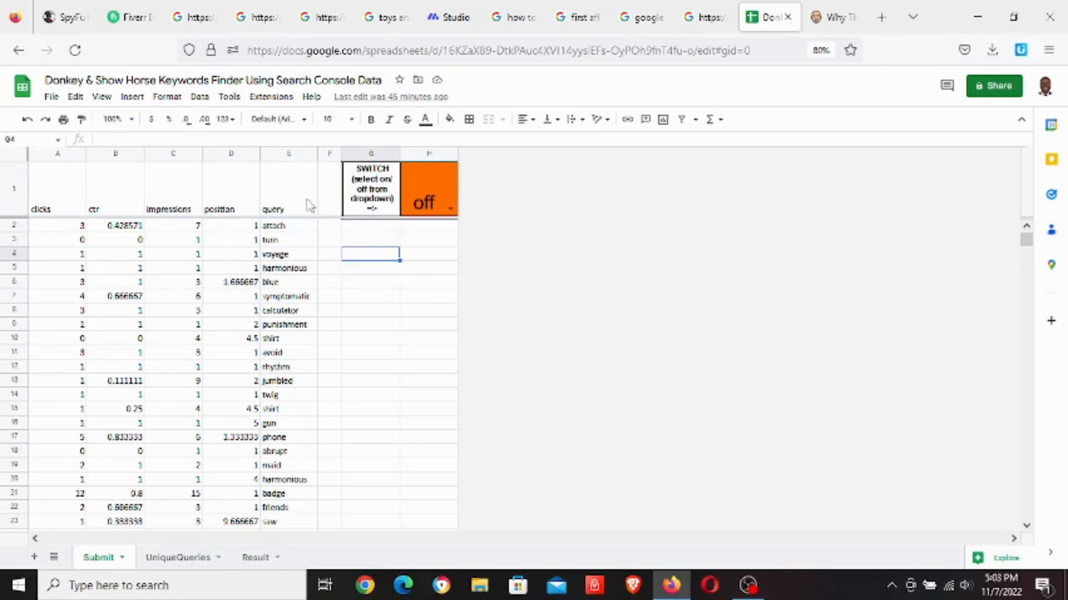
{"action": "left_click", "coordinate": [376, 311]}
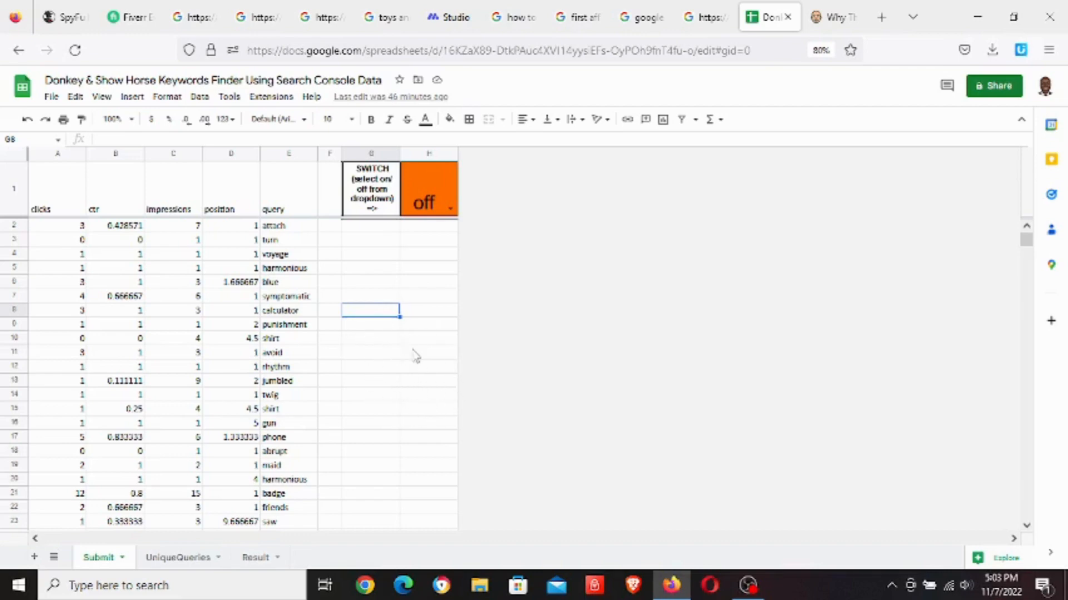
{"action": "left_click", "coordinate": [380, 285]}
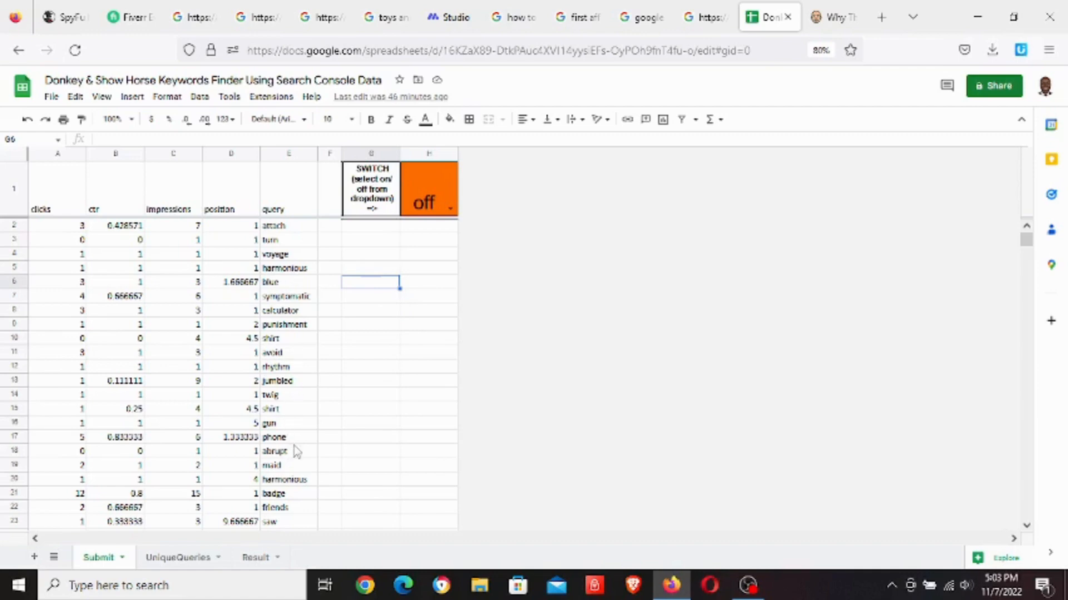
{"action": "scroll", "coordinate": [305, 297], "scroll_direction": "down", "scroll_amount": 5}
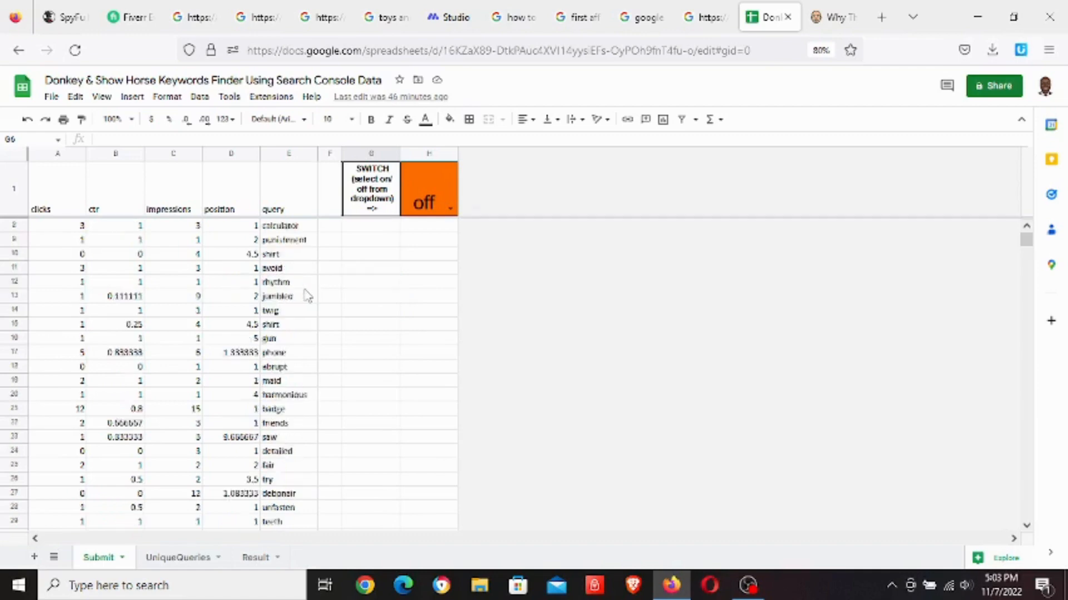
{"action": "scroll", "coordinate": [306, 297], "scroll_direction": "up", "scroll_amount": 5}
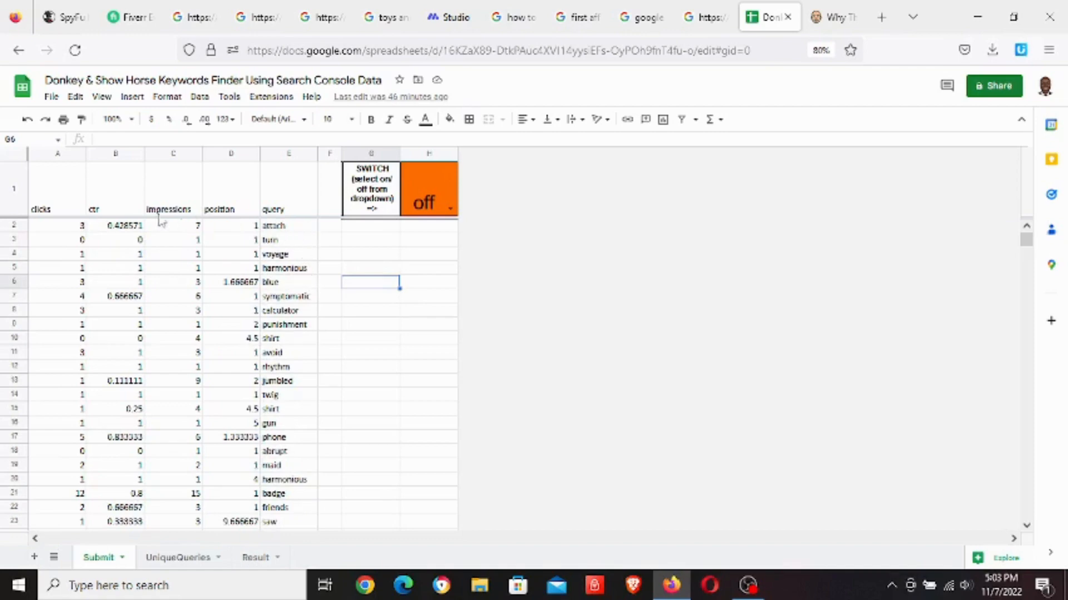
{"action": "left_click", "coordinate": [67, 198]}
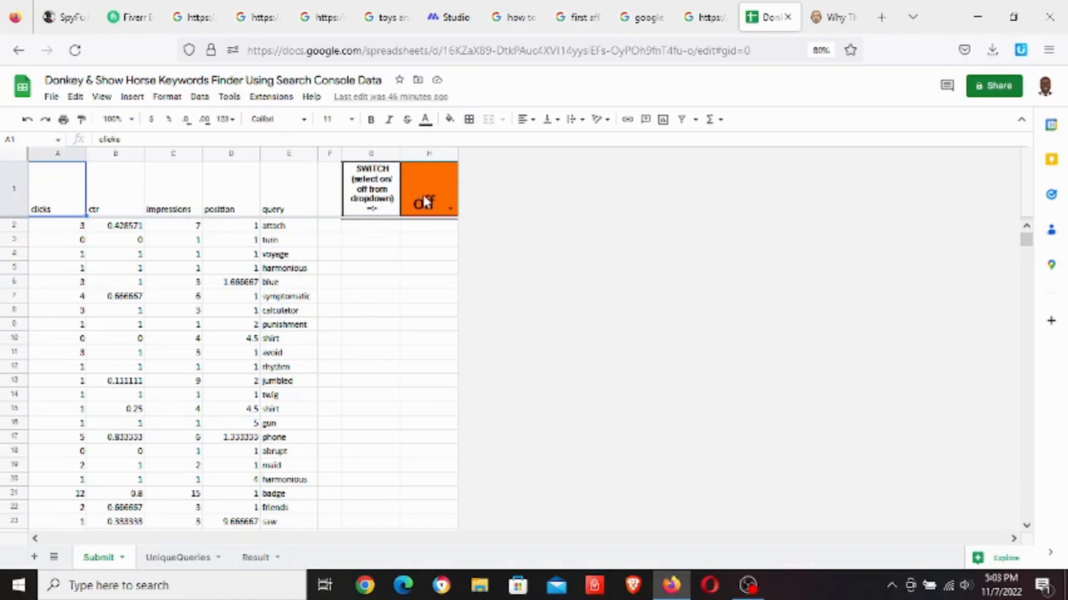
Step: Check the options offered by the switch in cell H1 without changing its setting
{"action": "left_click", "coordinate": [450, 208]}
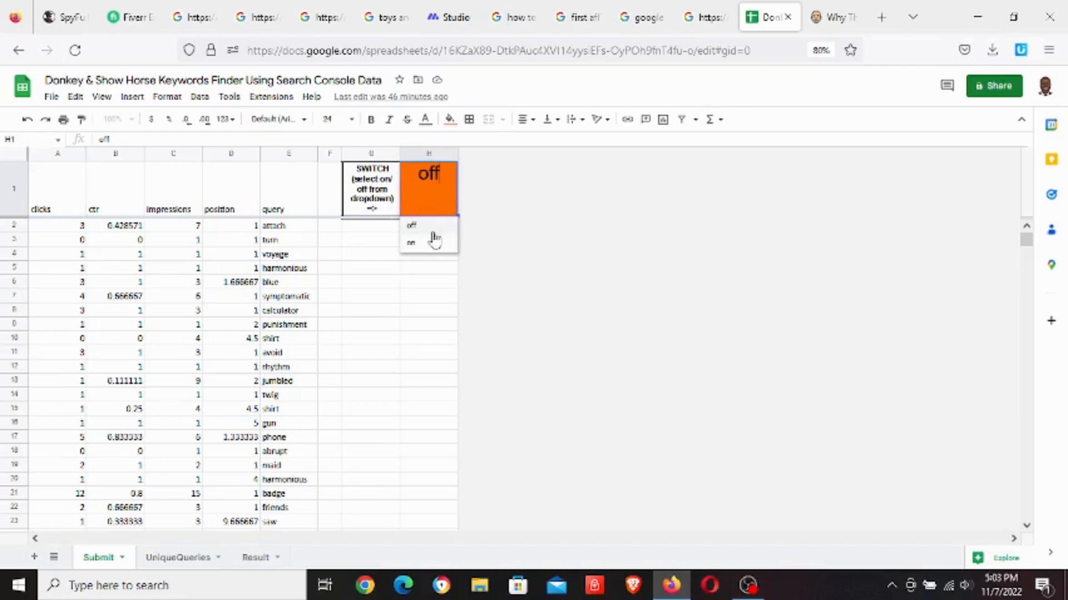
{"action": "left_click", "coordinate": [382, 243]}
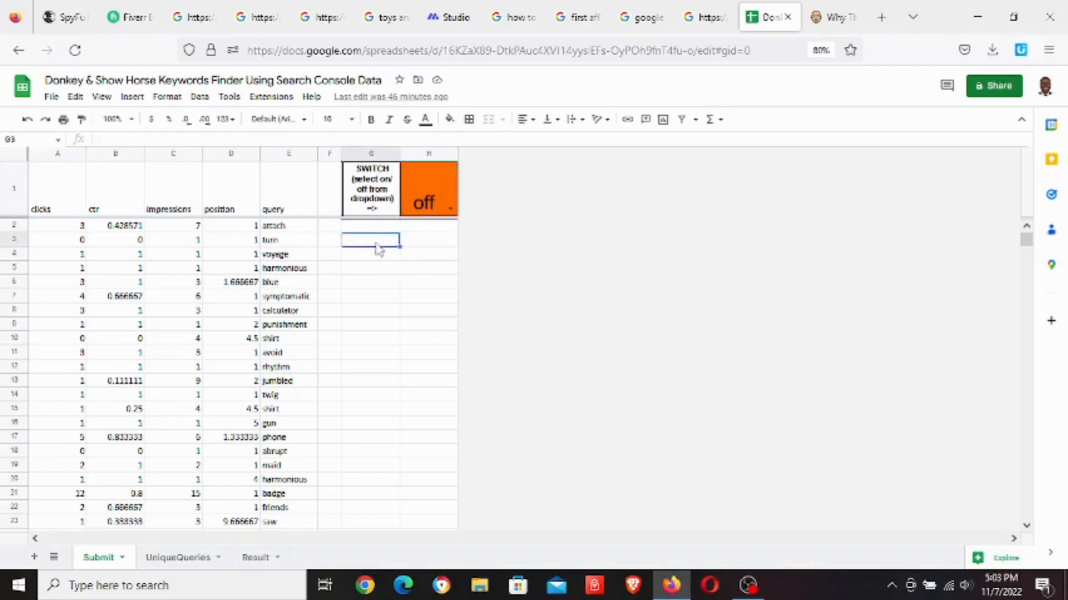
{"action": "left_click", "coordinate": [451, 212]}
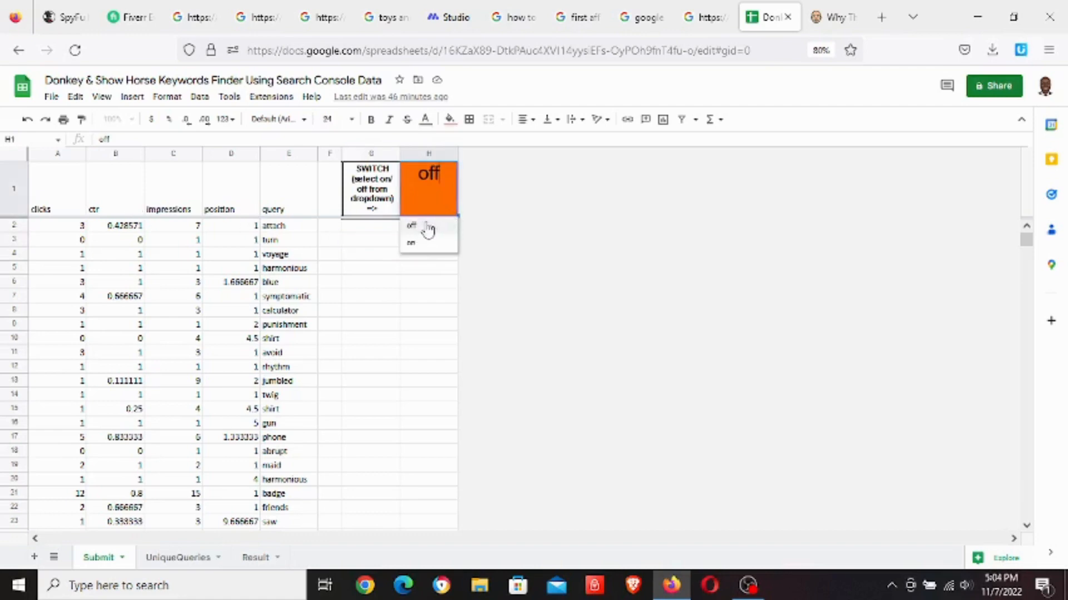
{"action": "left_click", "coordinate": [373, 242]}
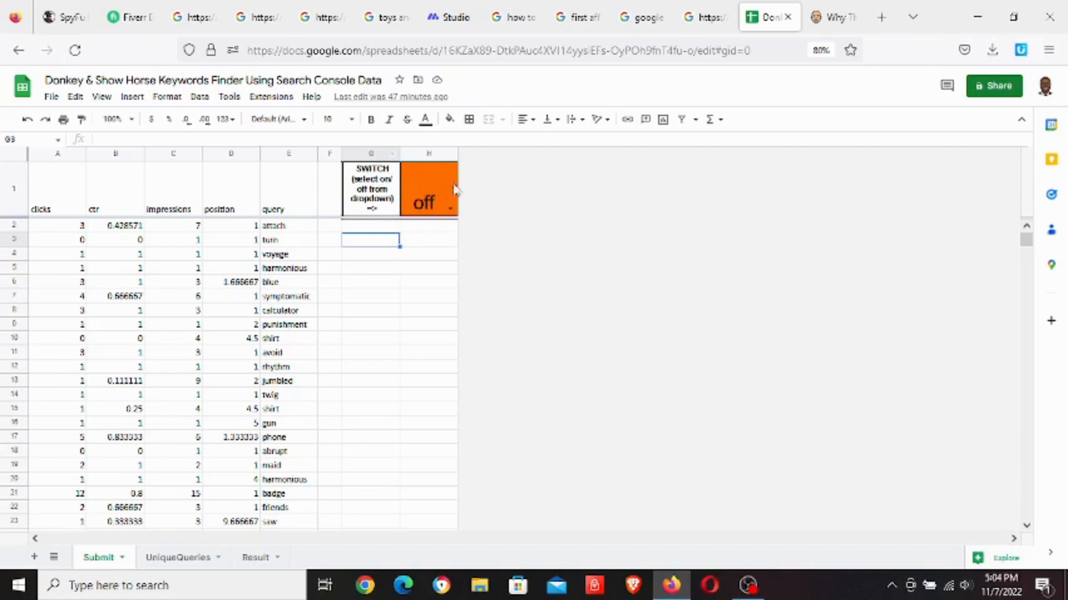
Step: Review the order of the five data columns in row 1, from clicks through query
{"action": "left_click", "coordinate": [51, 198]}
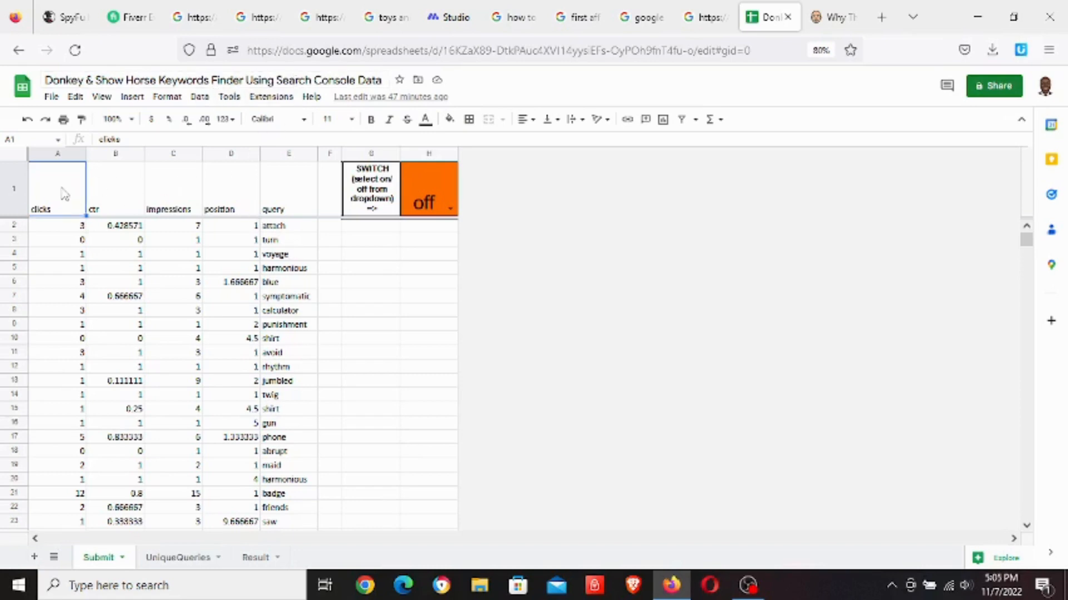
{"action": "left_click", "coordinate": [104, 194]}
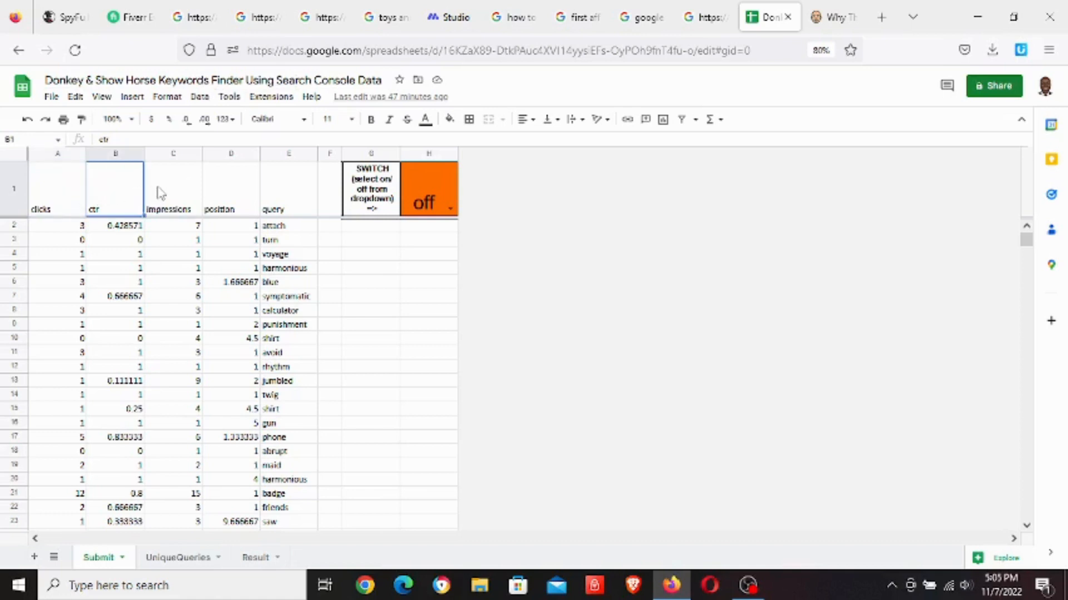
{"action": "left_click", "coordinate": [81, 198]}
{"action": "left_click", "coordinate": [111, 195]}
{"action": "left_click", "coordinate": [182, 198]}
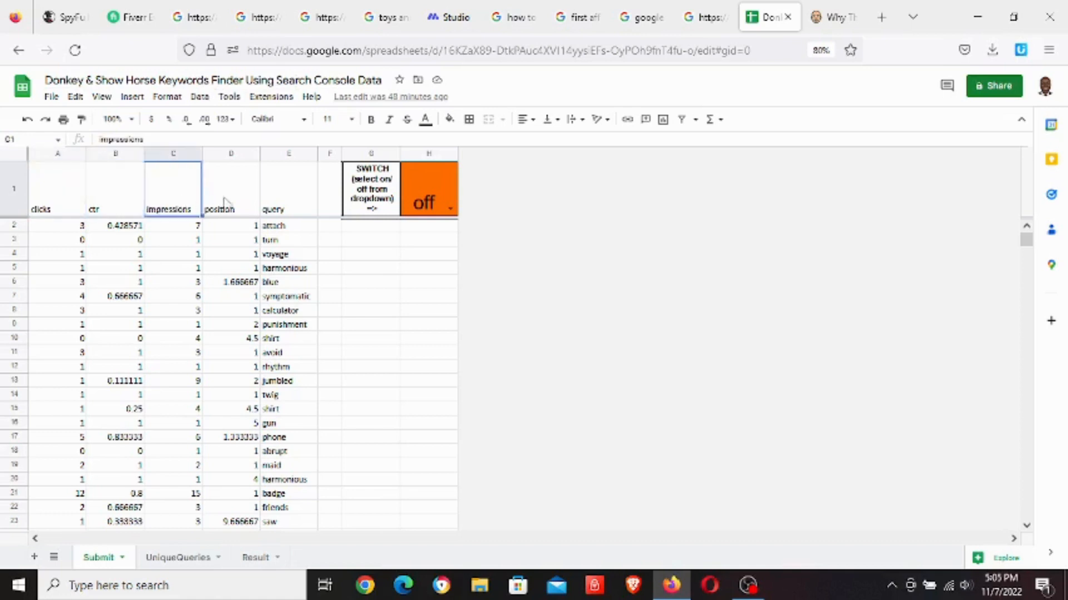
{"action": "left_click", "coordinate": [245, 200]}
{"action": "left_click", "coordinate": [297, 200]}
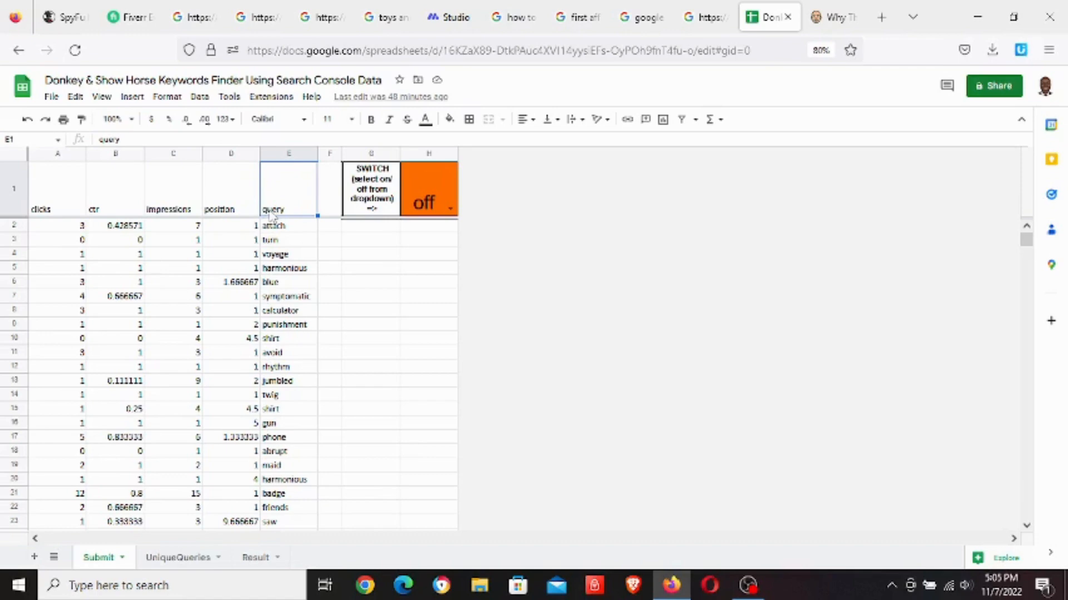
{"action": "left_click", "coordinate": [57, 193]}
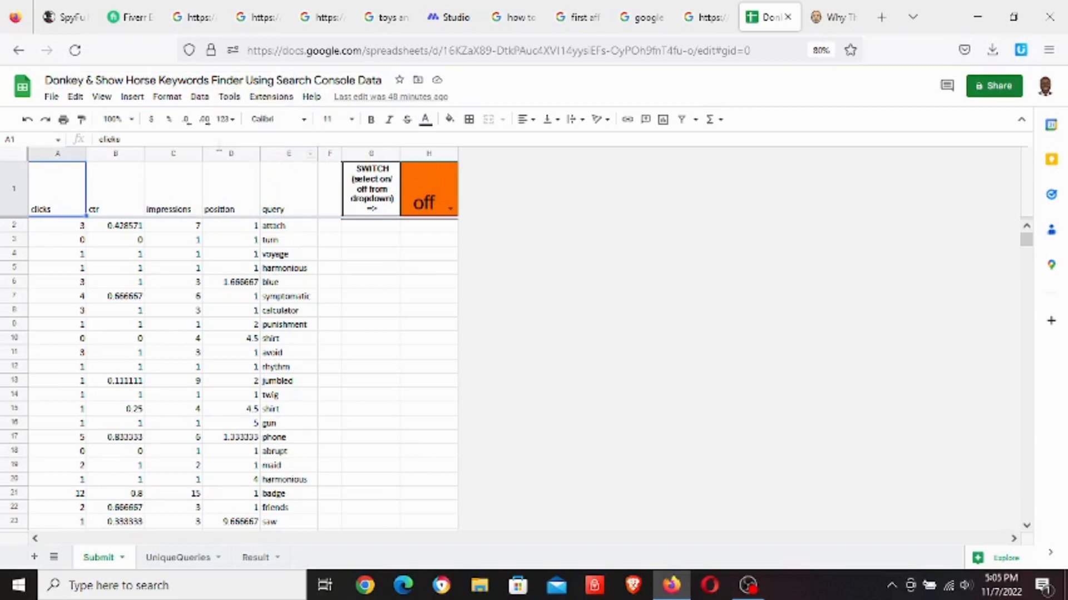
Step: Start a new query in the KPIBees extension, look over its data providers such as Google Search Console, and close it
{"action": "left_click", "coordinate": [271, 99]}
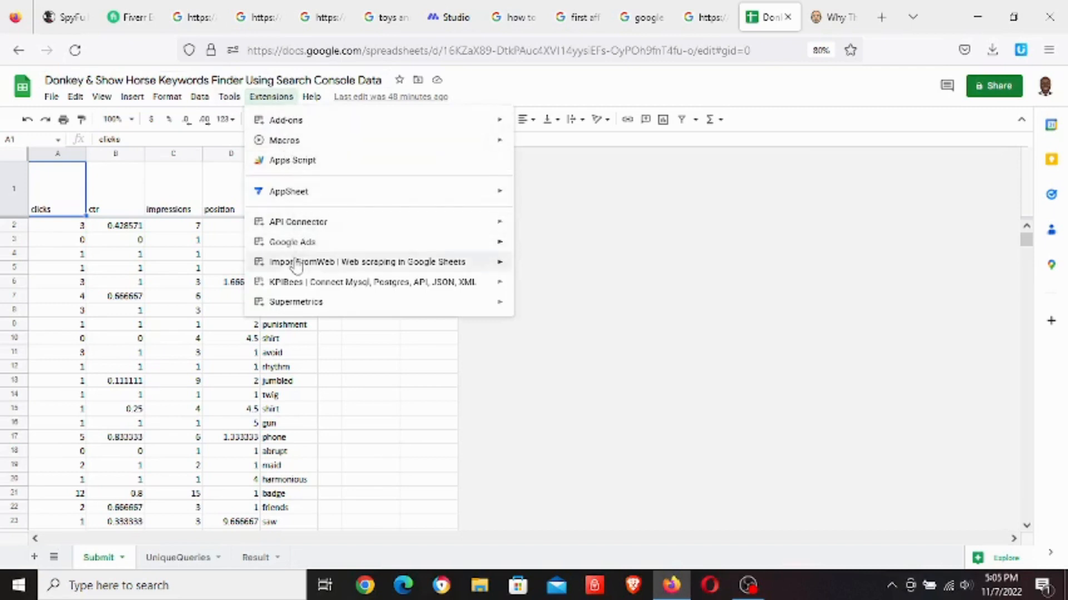
{"action": "mouse_move", "coordinate": [299, 268]}
{"action": "mouse_move", "coordinate": [301, 287]}
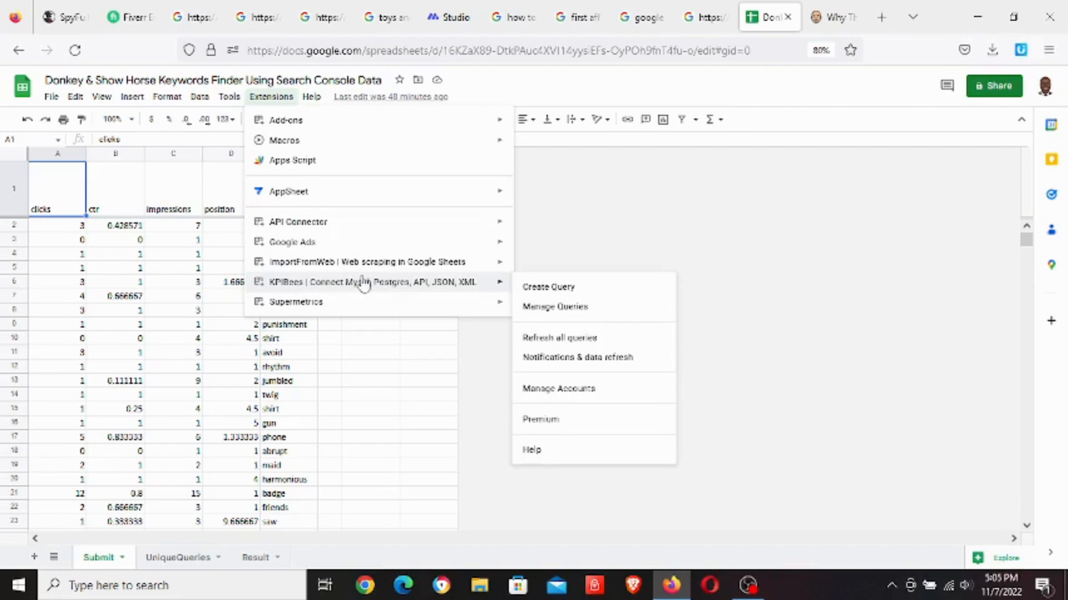
{"action": "left_click", "coordinate": [572, 288]}
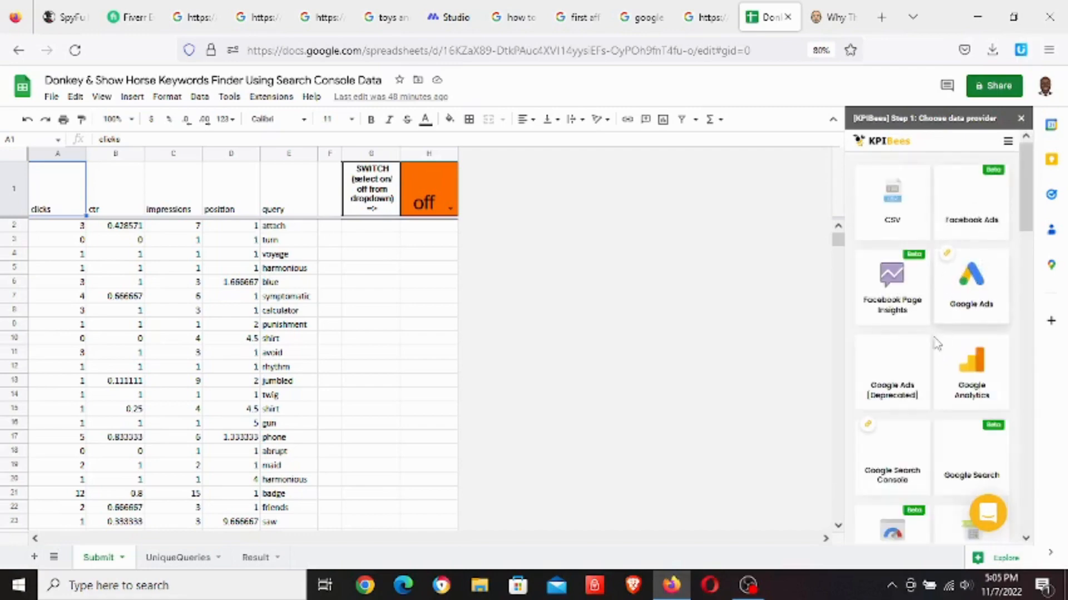
{"action": "scroll", "coordinate": [893, 400], "scroll_direction": "down", "scroll_amount": 2}
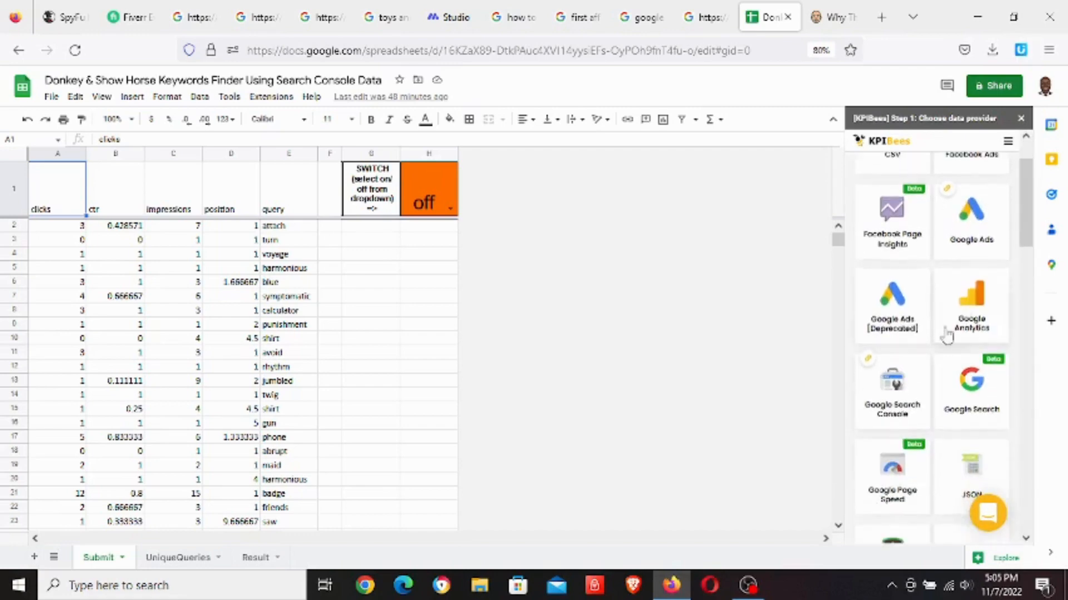
{"action": "left_click", "coordinate": [1022, 121]}
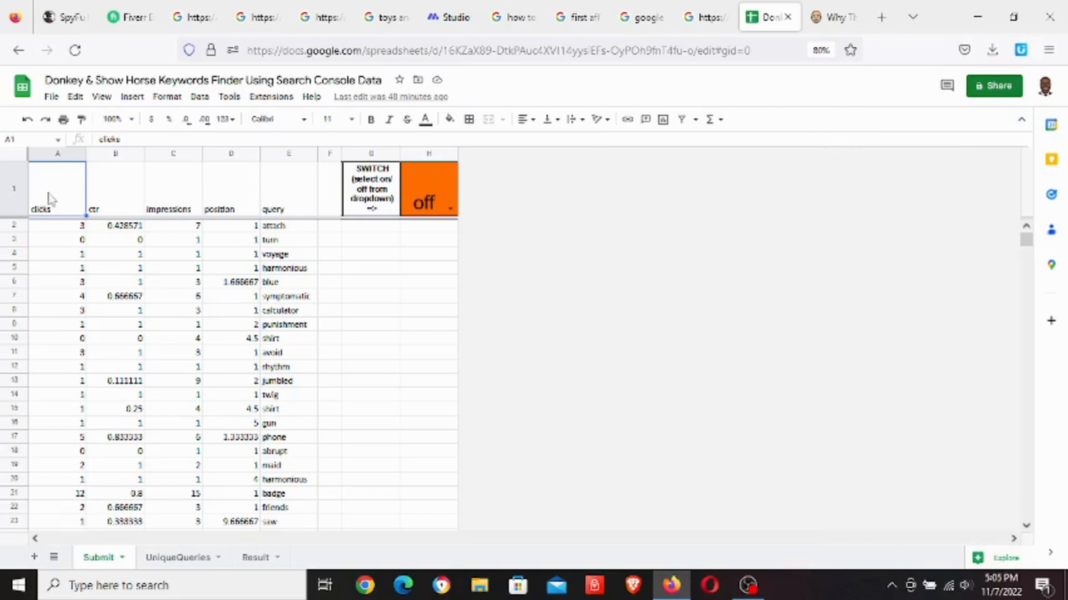
Step: Go over the clicks, ctr, impressions, position and query headers in row 1 once more
{"action": "left_click", "coordinate": [115, 194]}
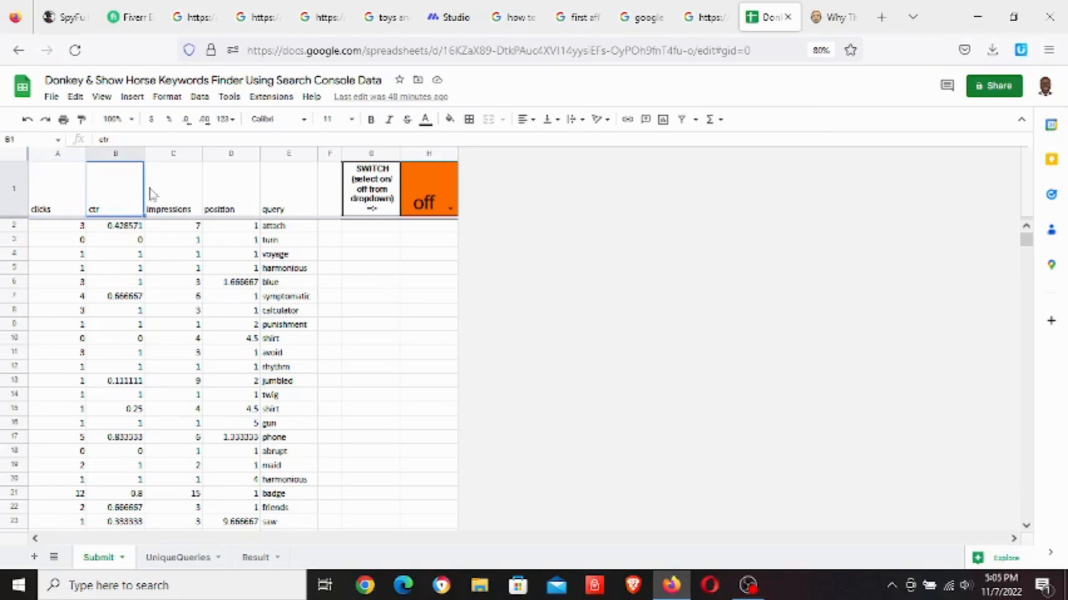
{"action": "left_click", "coordinate": [60, 193]}
{"action": "left_click", "coordinate": [104, 193]}
{"action": "left_click", "coordinate": [172, 197]}
{"action": "left_click", "coordinate": [223, 199]}
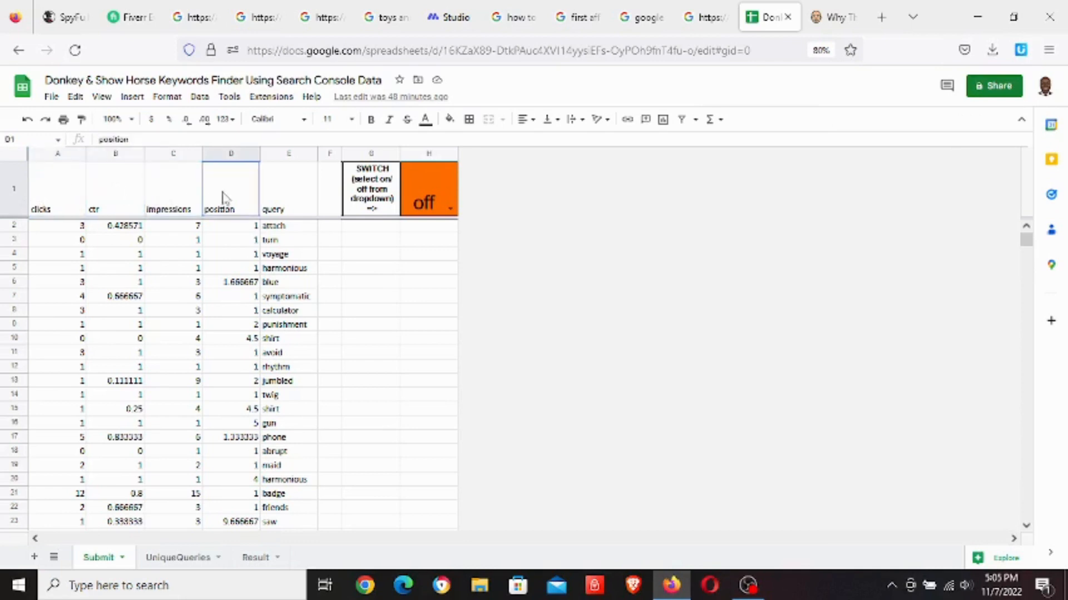
{"action": "left_click", "coordinate": [292, 205]}
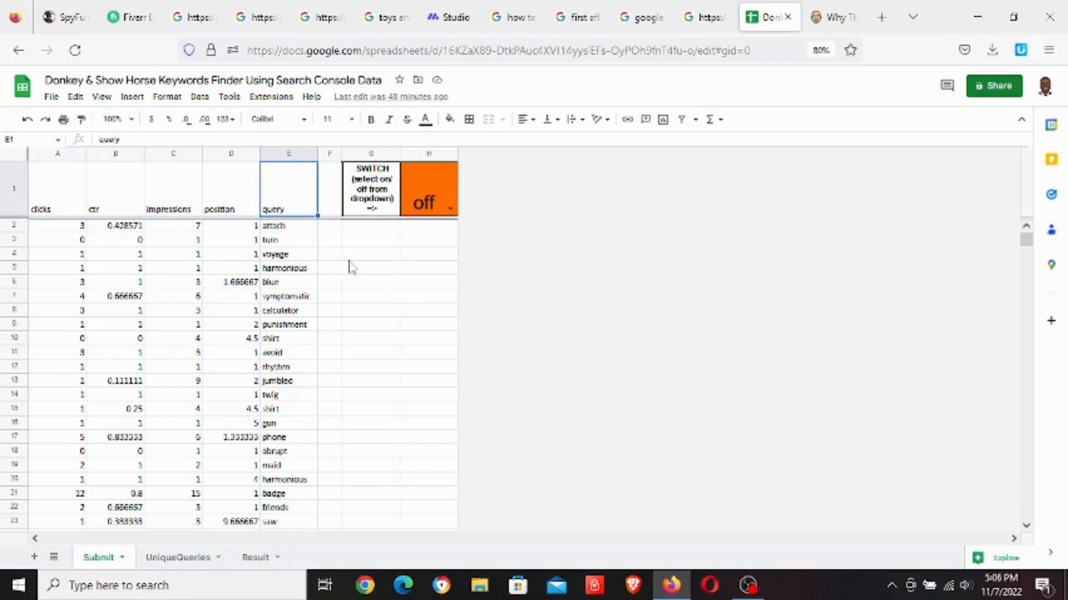
Step: Set the switch in cell H1 of the Submit sheet to on
{"action": "left_click", "coordinate": [51, 199]}
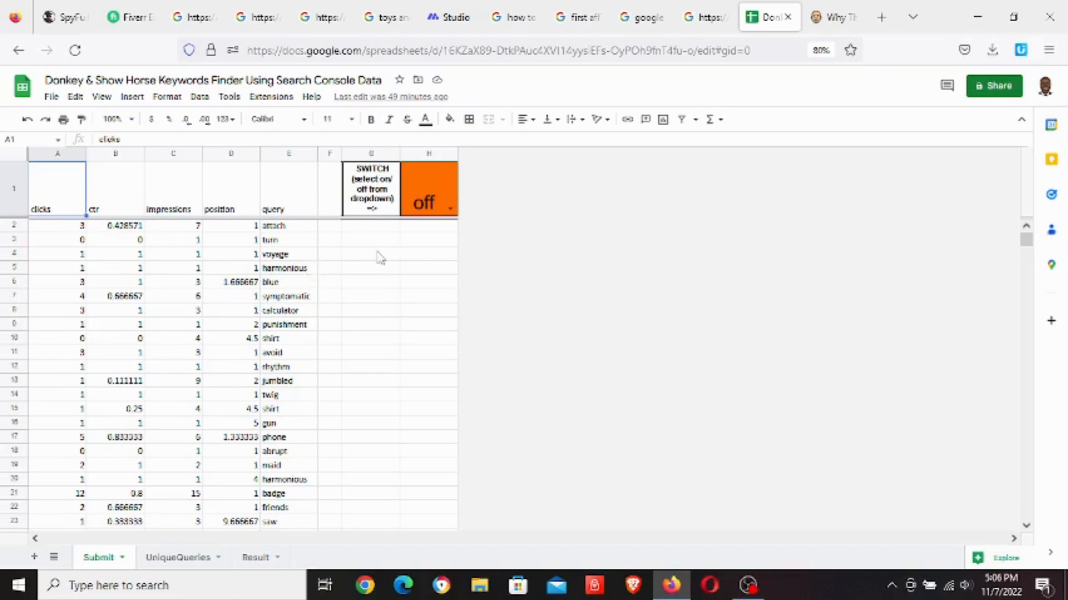
{"action": "left_click", "coordinate": [451, 209]}
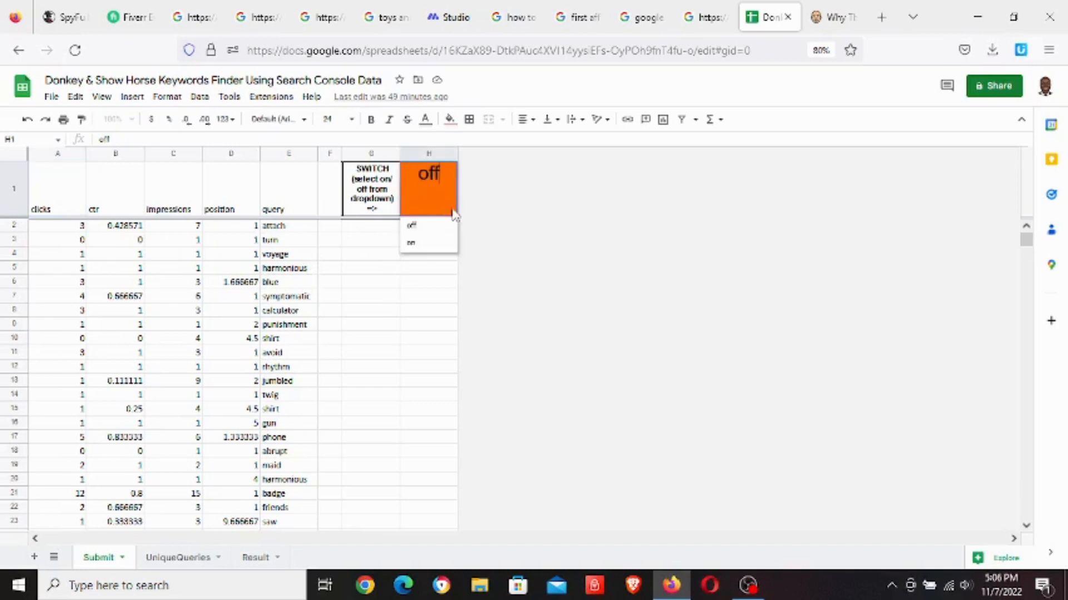
{"action": "left_click", "coordinate": [428, 244]}
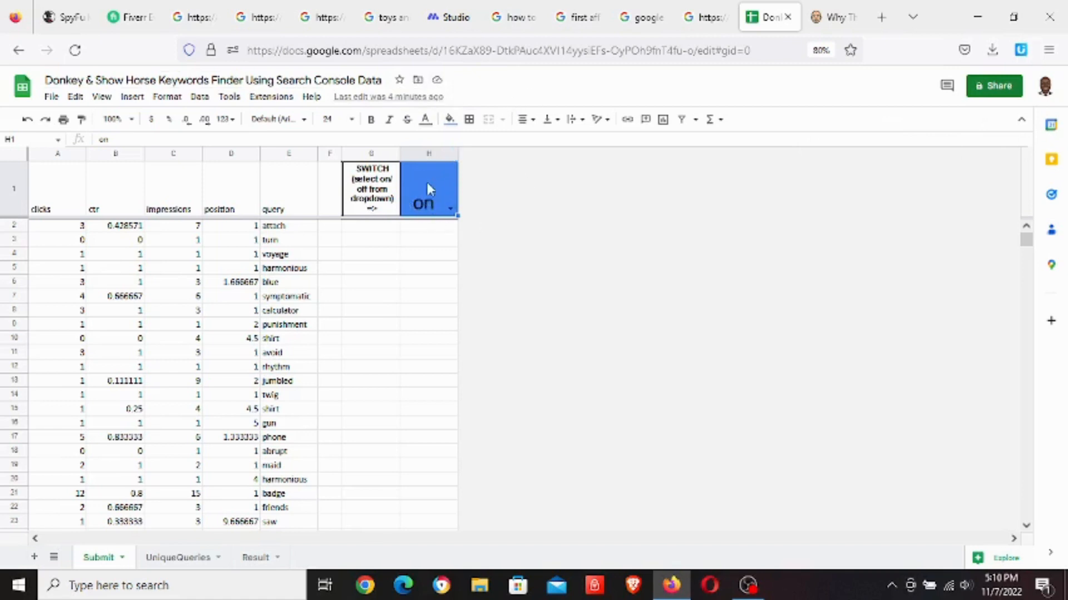
Step: Open the UniqueQueries sheet and unhide the ClickedQueries sheet
{"action": "left_click", "coordinate": [171, 560]}
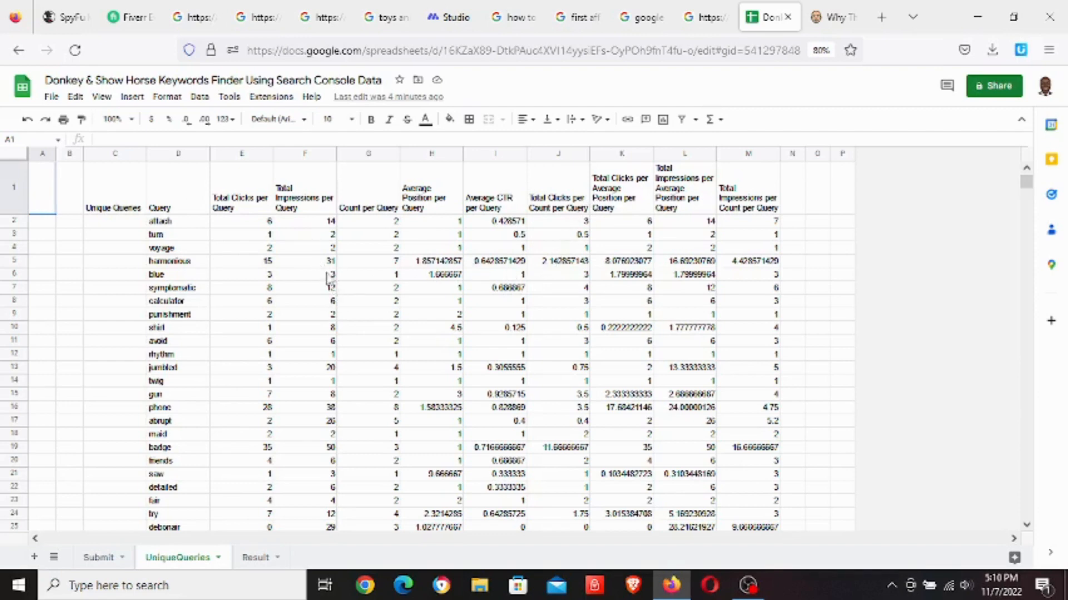
{"action": "left_click", "coordinate": [52, 98]}
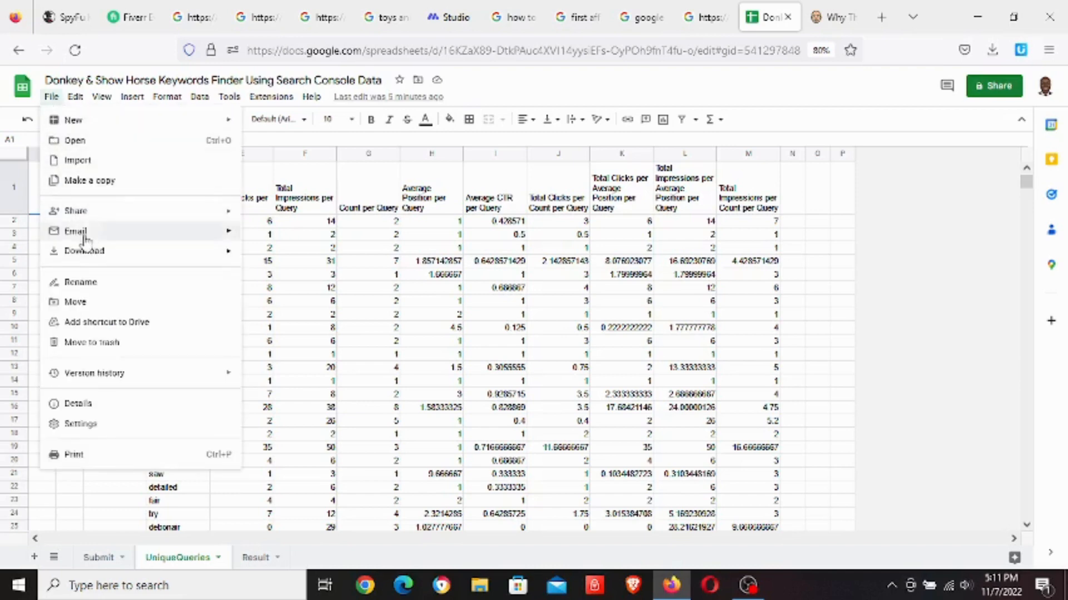
{"action": "mouse_move", "coordinate": [102, 377]}
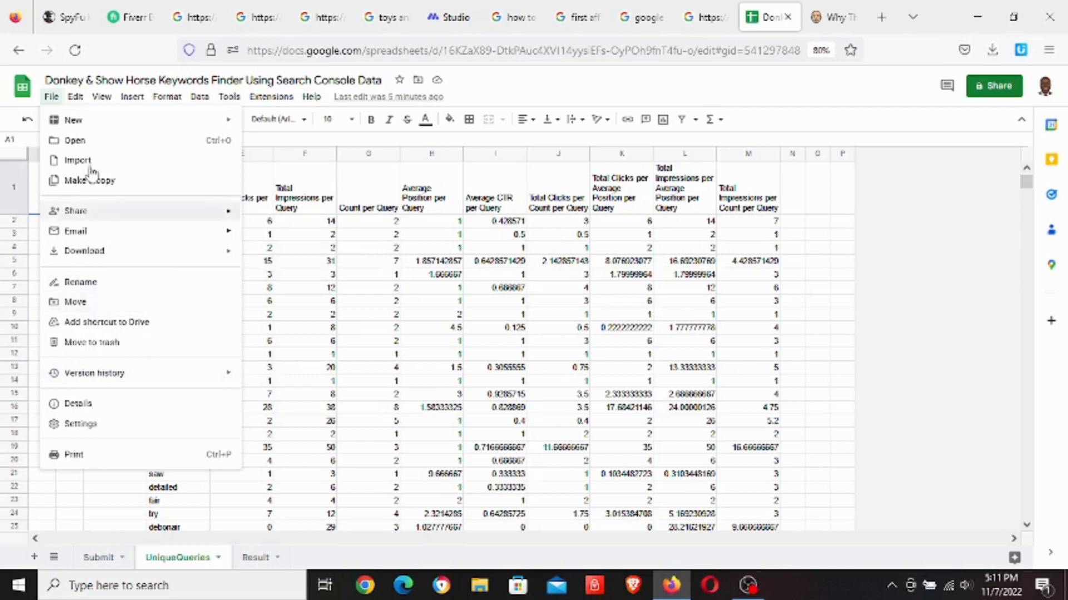
{"action": "mouse_move", "coordinate": [104, 102]}
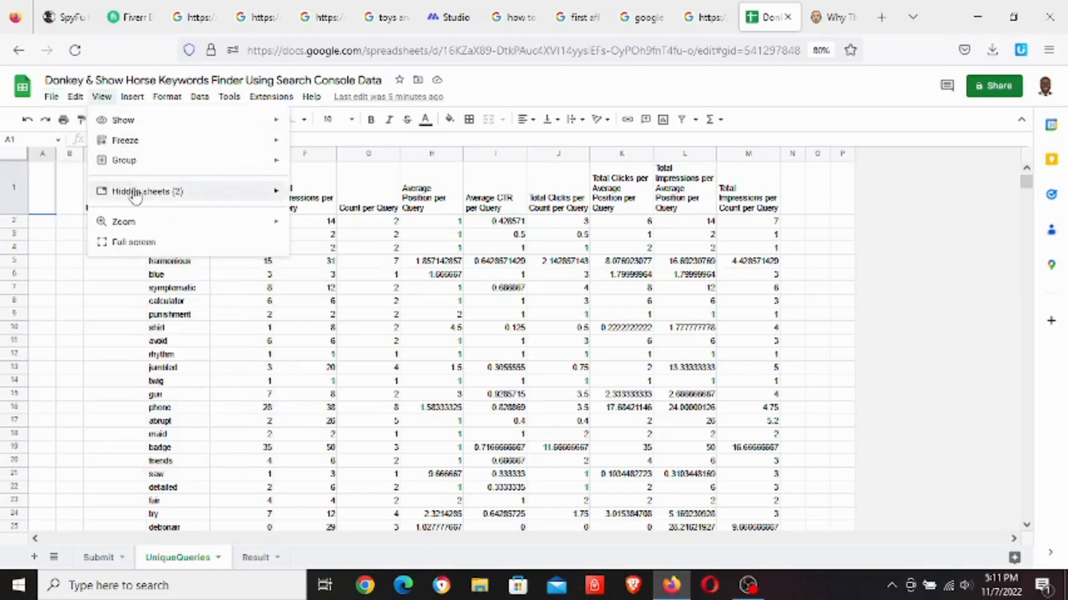
{"action": "mouse_move", "coordinate": [132, 194]}
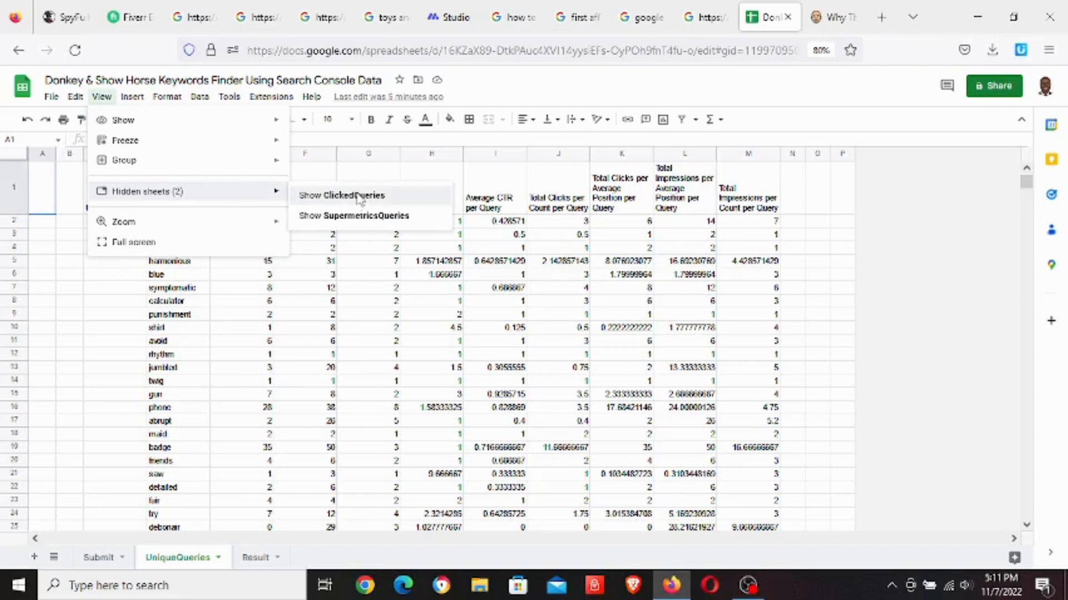
{"action": "left_click", "coordinate": [358, 199]}
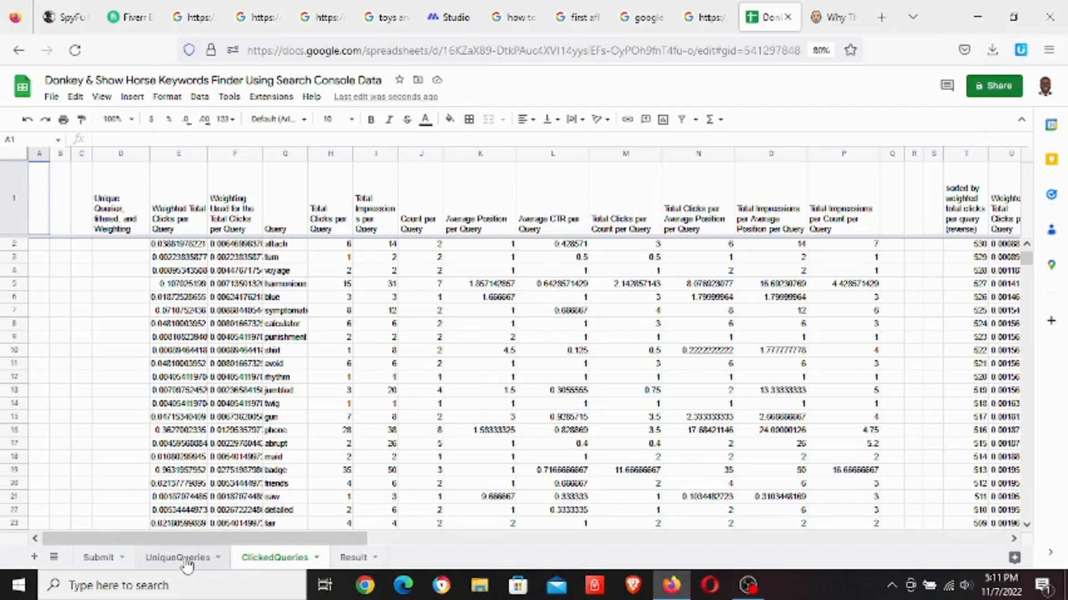
Step: Return to the UniqueQueries sheet and review the Query, Total Clicks, Total Impressions and Count per Query headers
{"action": "left_click", "coordinate": [188, 558]}
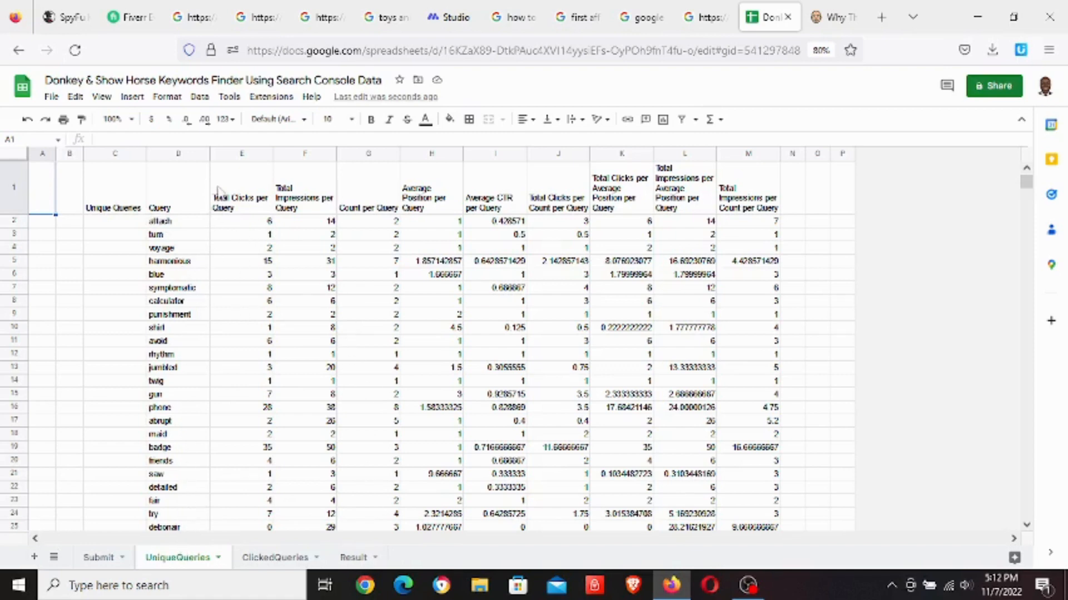
{"action": "left_click", "coordinate": [178, 205]}
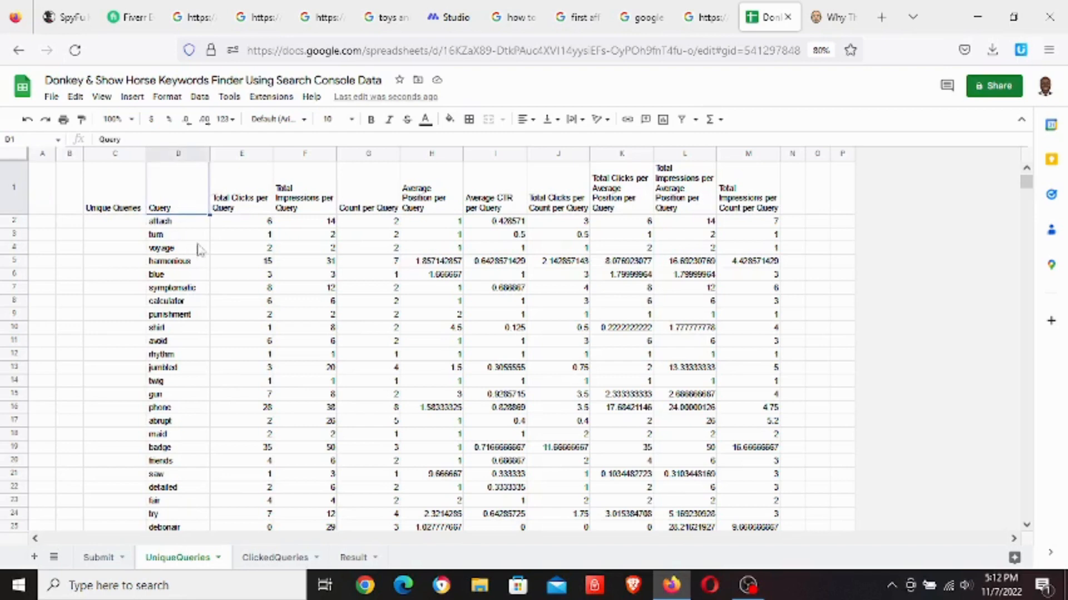
{"action": "left_click", "coordinate": [261, 197]}
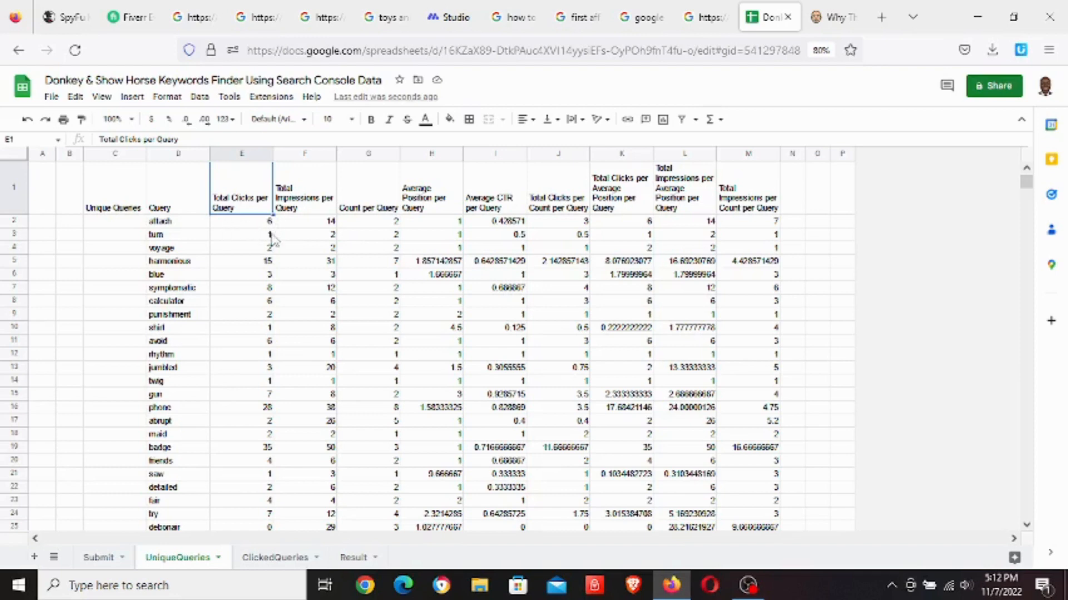
{"action": "left_click", "coordinate": [314, 207]}
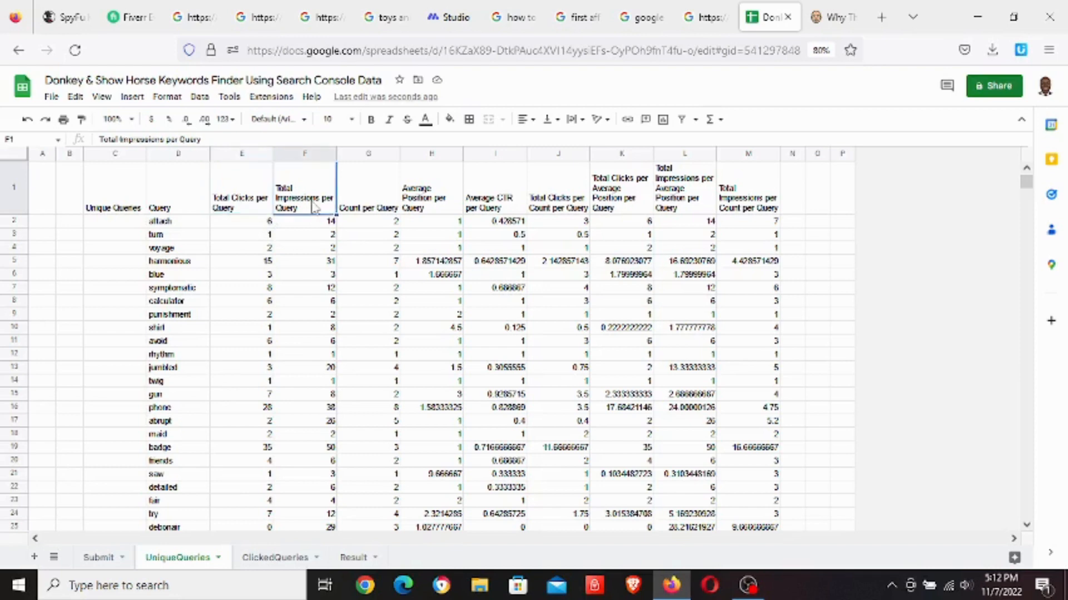
{"action": "left_click", "coordinate": [383, 204]}
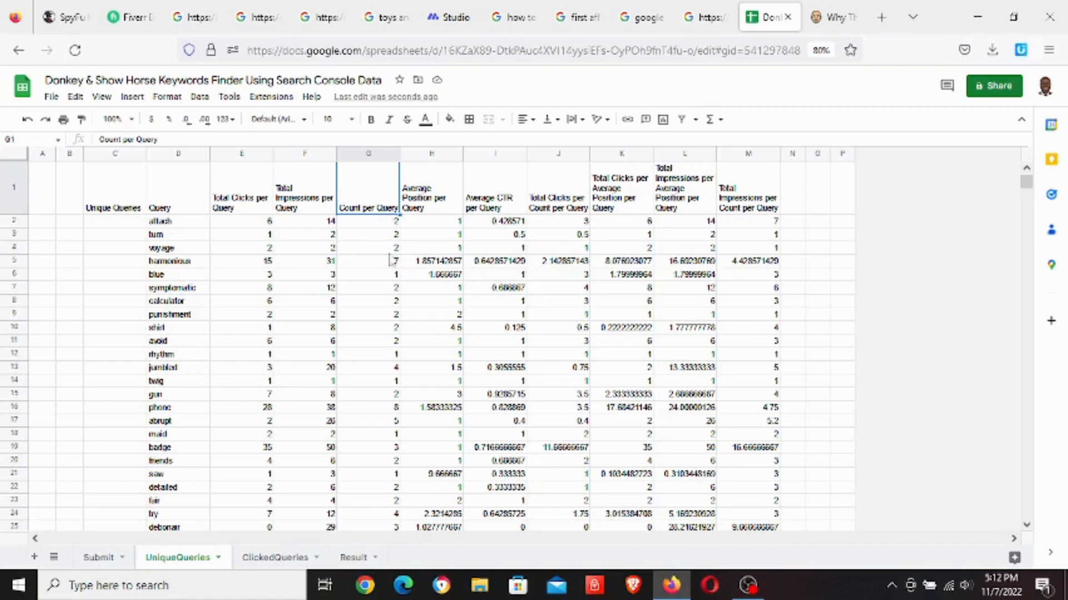
Step: Check the impressions and query values of the first data row on the Submit sheet
{"action": "left_click", "coordinate": [97, 561]}
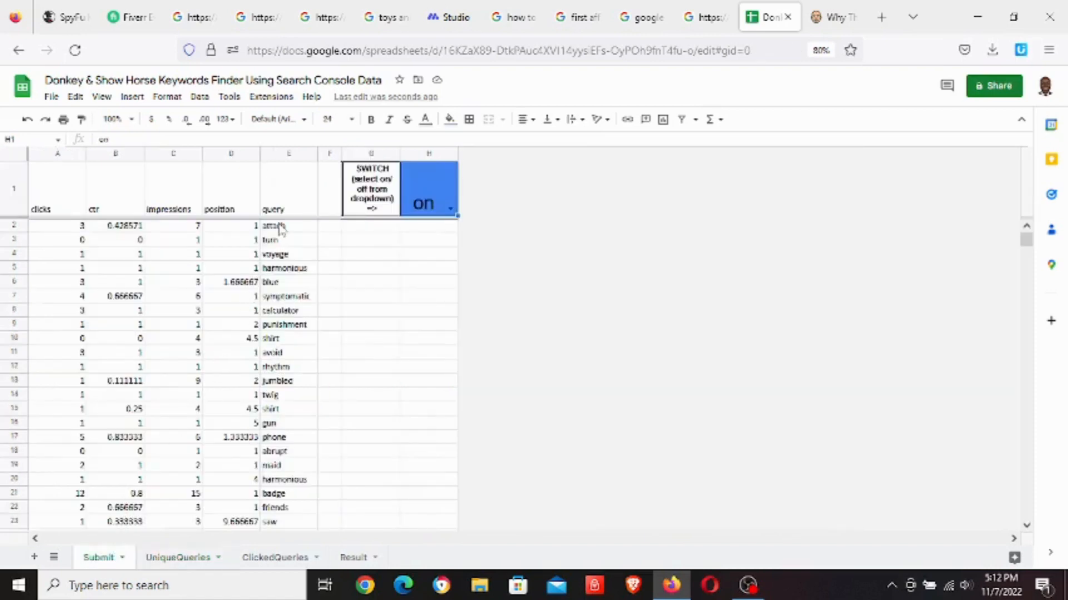
{"action": "left_click", "coordinate": [282, 229]}
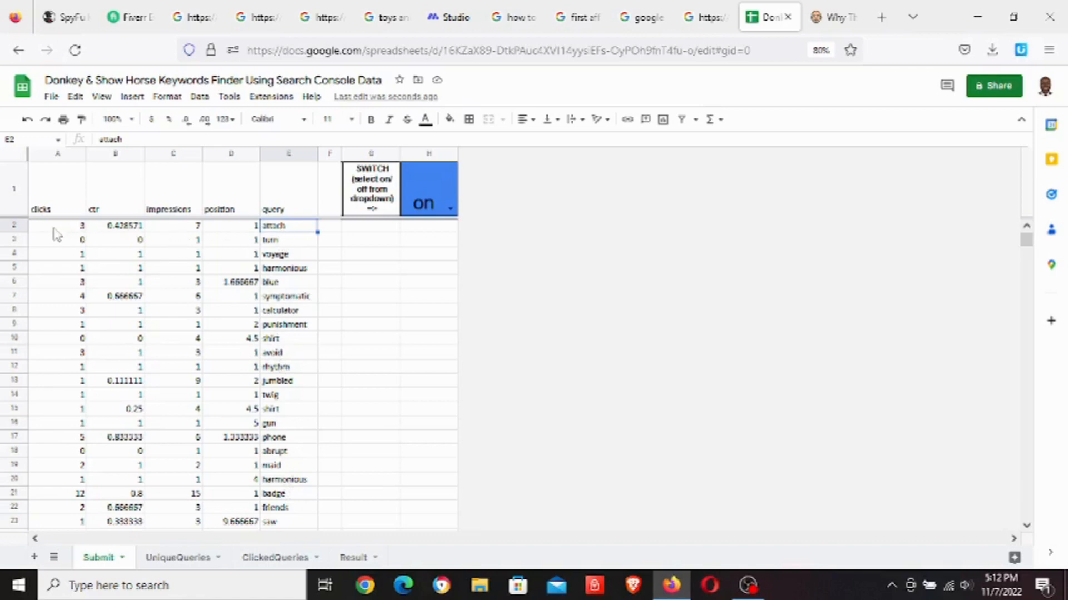
{"action": "left_click", "coordinate": [196, 229]}
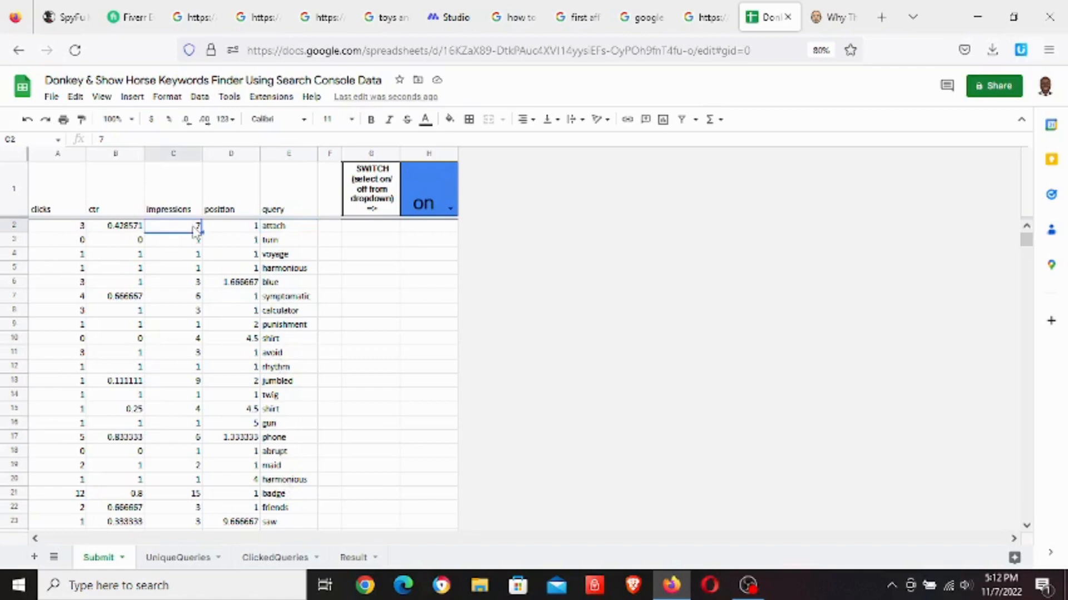
{"action": "left_click", "coordinate": [274, 229]}
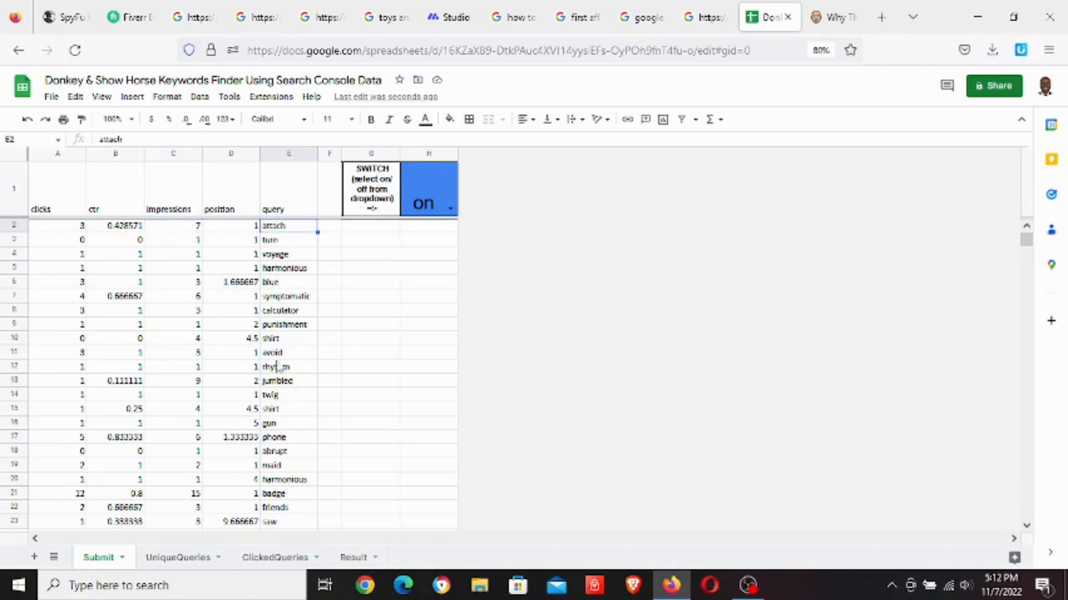
Step: Go back to UniqueQueries and examine the Average Position per Query column with its formula in H2, plus the Average CTR header
{"action": "left_click", "coordinate": [181, 559]}
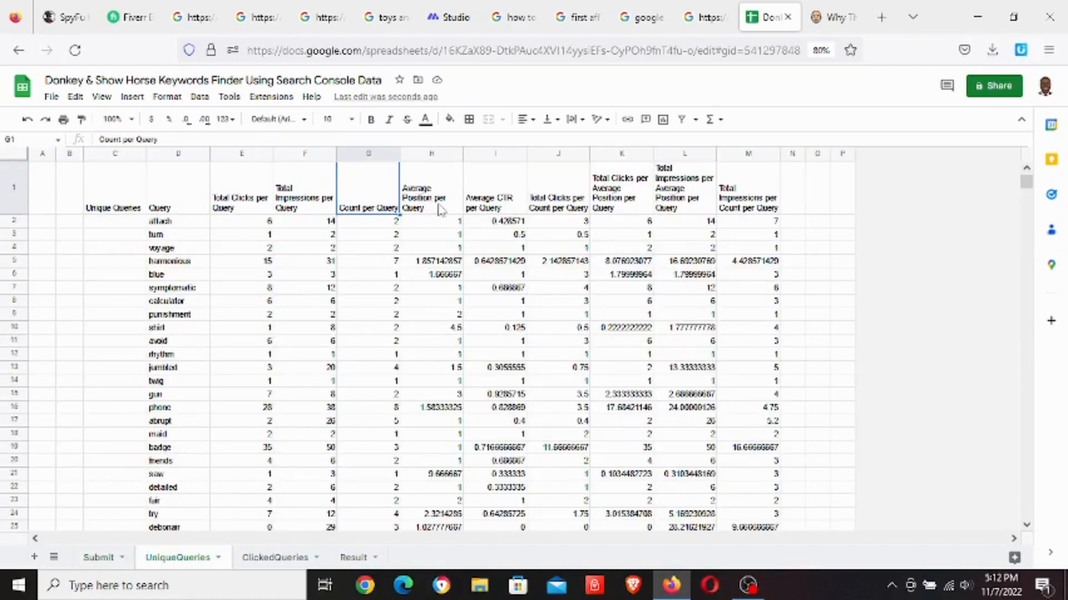
{"action": "left_click", "coordinate": [444, 213]}
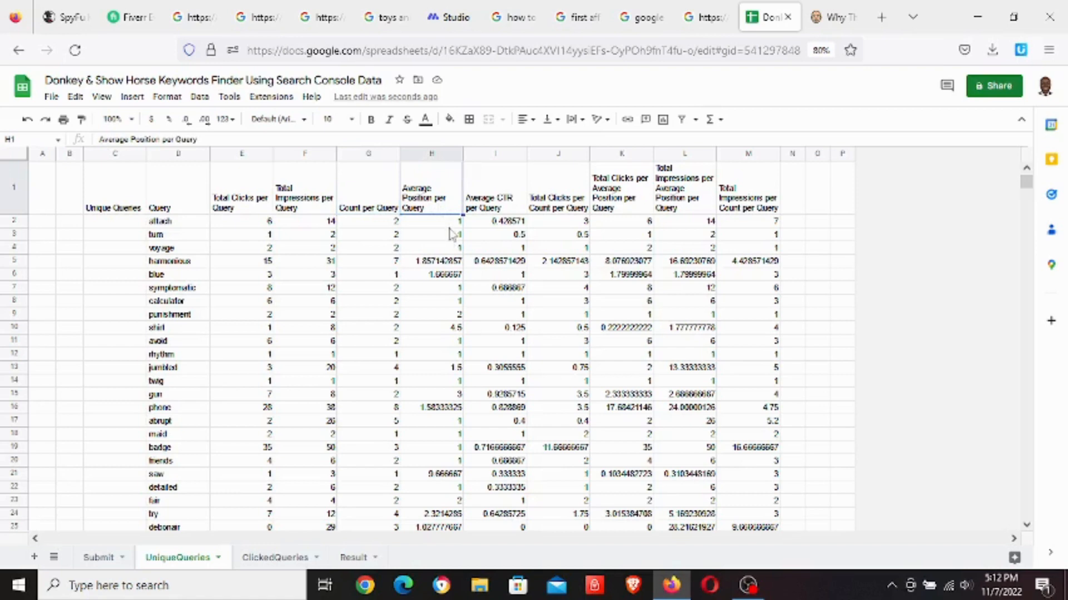
{"action": "left_click", "coordinate": [450, 226]}
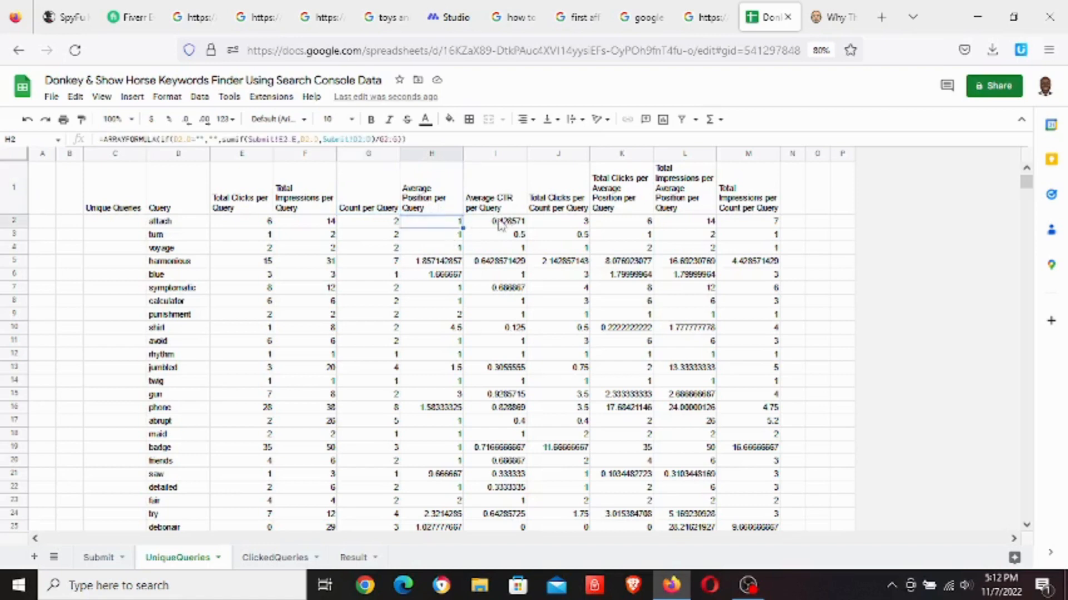
{"action": "left_click", "coordinate": [508, 206]}
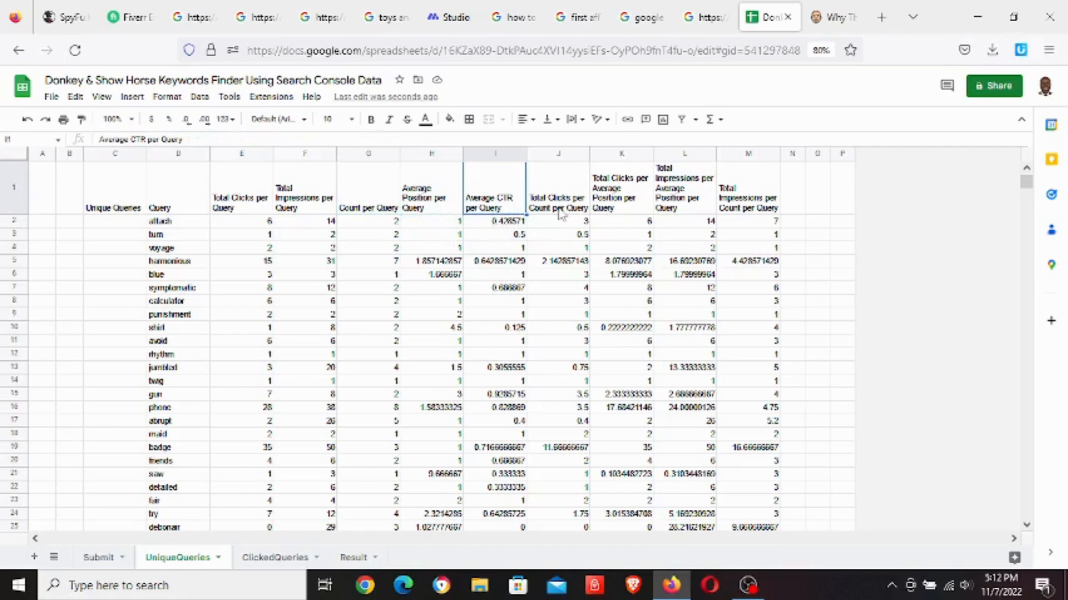
Step: Compare the Total Clicks per Count per Query header with the Total Clicks and Count per Query columns it derives from
{"action": "left_click", "coordinate": [576, 210]}
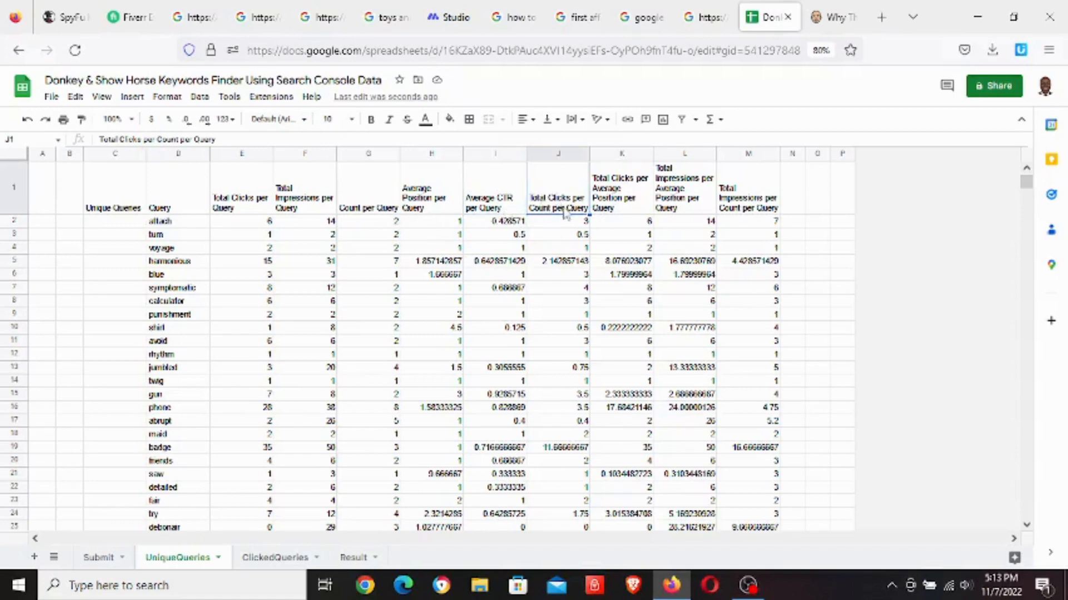
{"action": "left_click", "coordinate": [241, 205]}
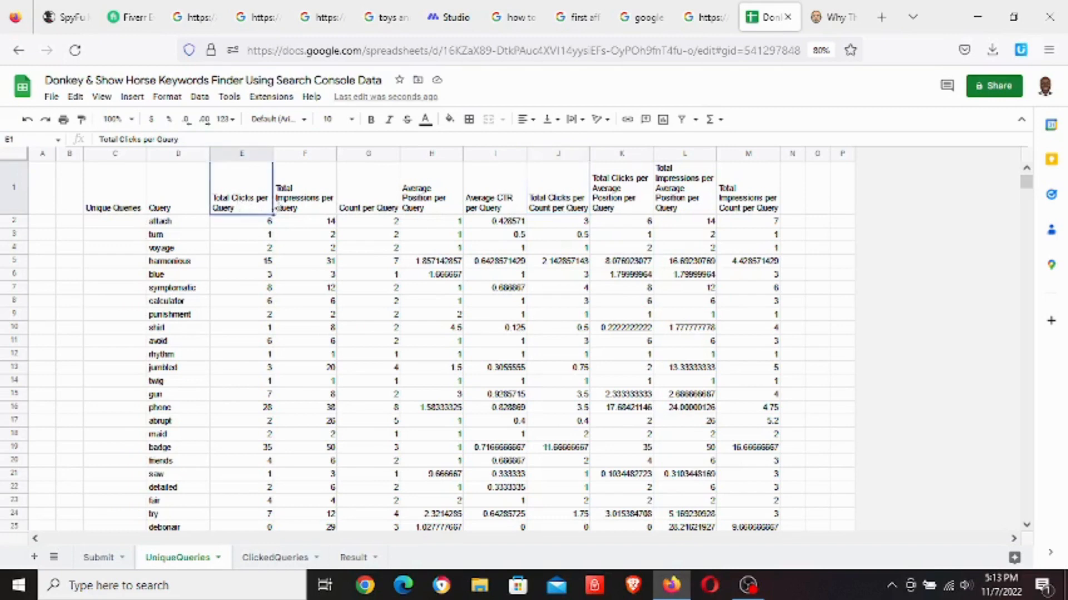
{"action": "left_click", "coordinate": [370, 213]}
{"action": "left_click", "coordinate": [250, 207]}
Step: Relate the total clicks and total impressions per average position headers to the Total Clicks, Total Impressions and Average Position columns
{"action": "left_click", "coordinate": [633, 205]}
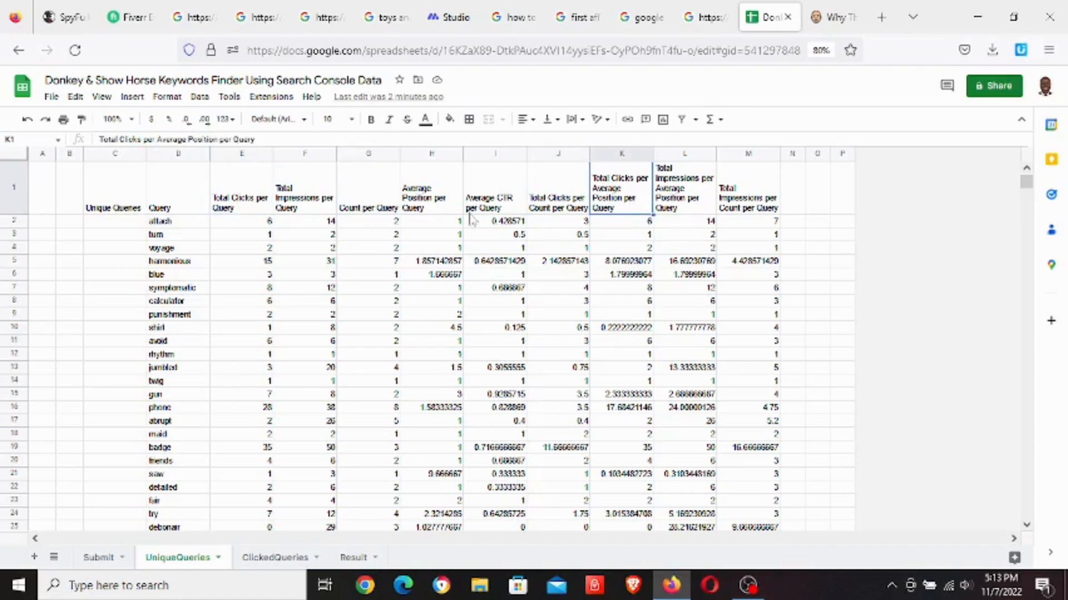
{"action": "left_click", "coordinate": [230, 200]}
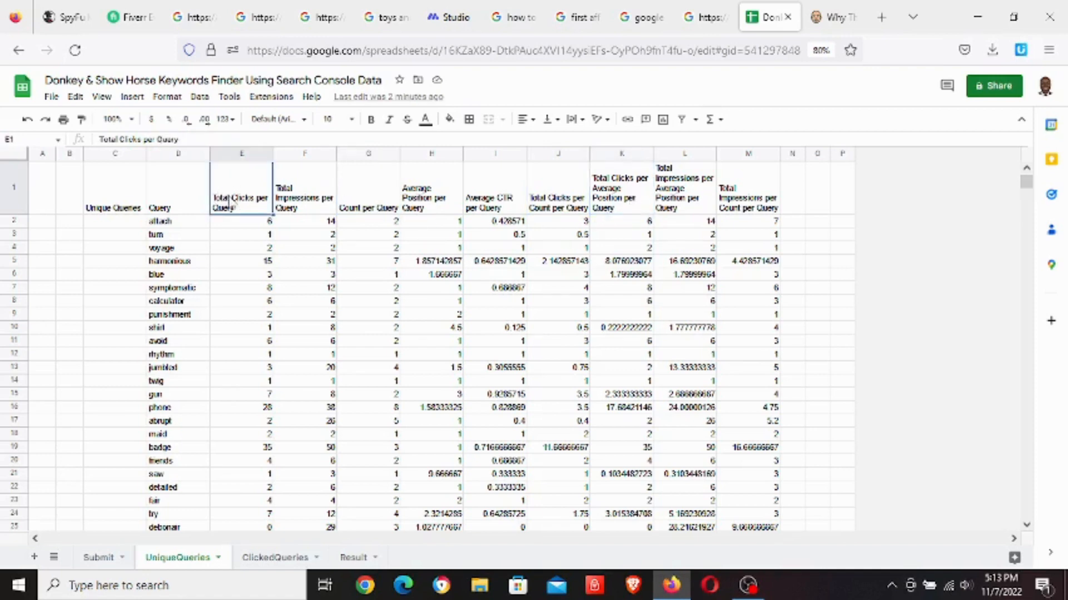
{"action": "left_click", "coordinate": [438, 205]}
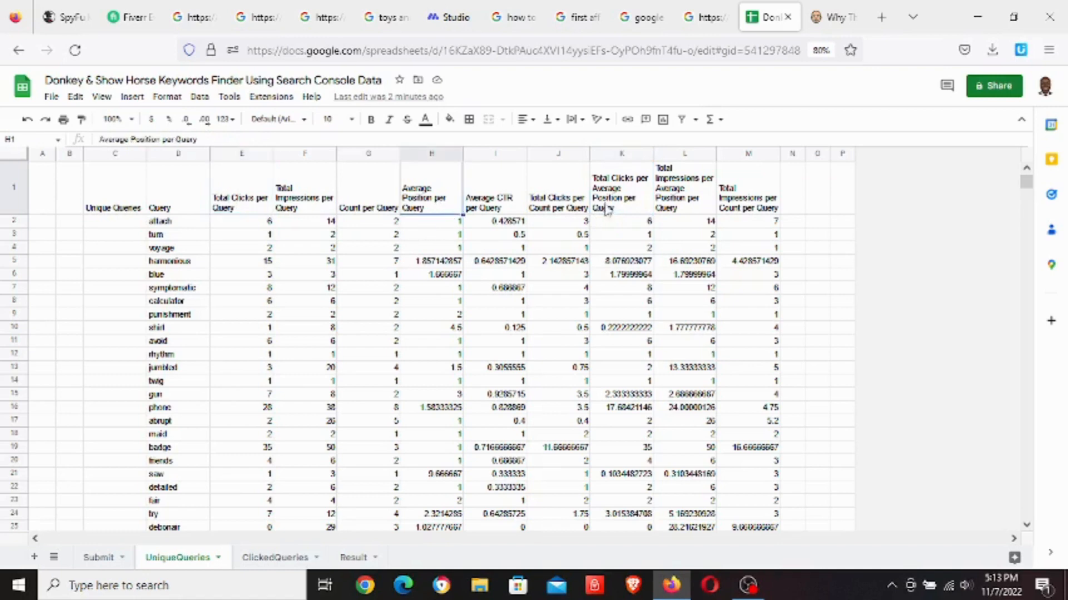
{"action": "left_click", "coordinate": [685, 208]}
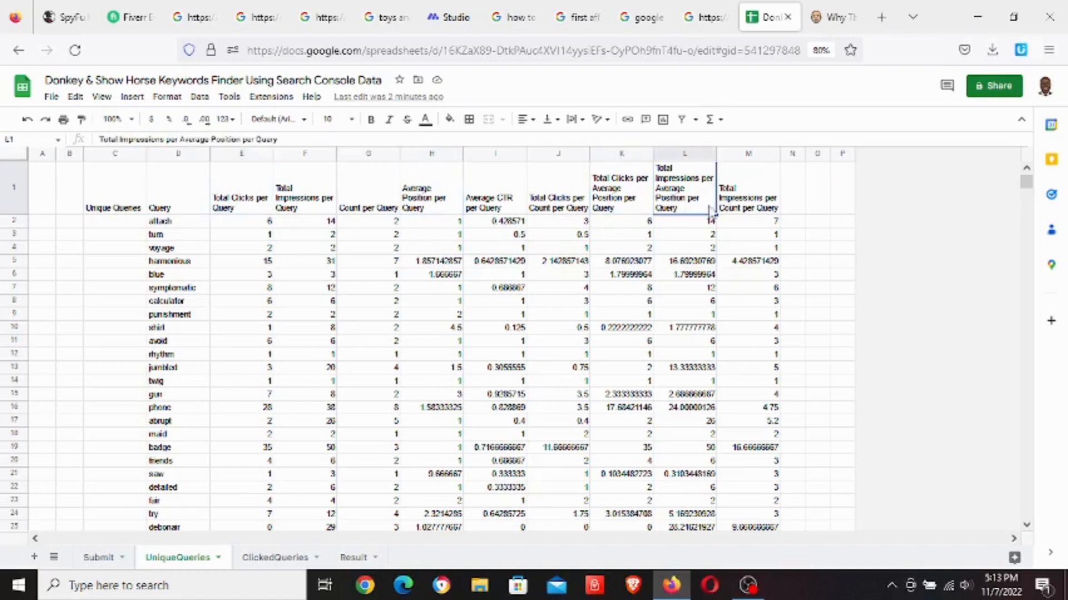
{"action": "left_click", "coordinate": [229, 211]}
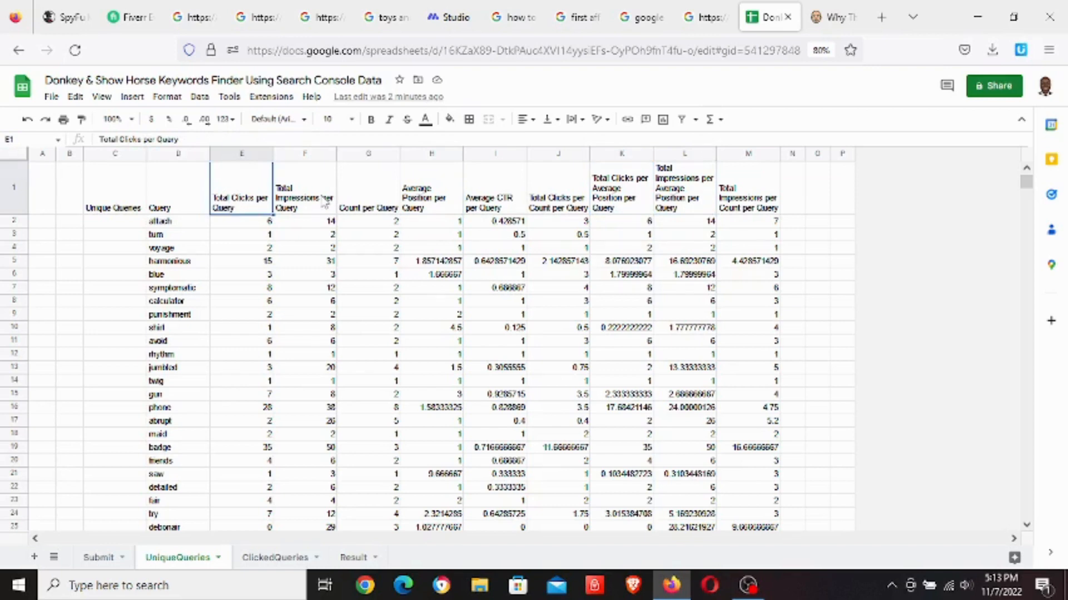
{"action": "left_click", "coordinate": [305, 208]}
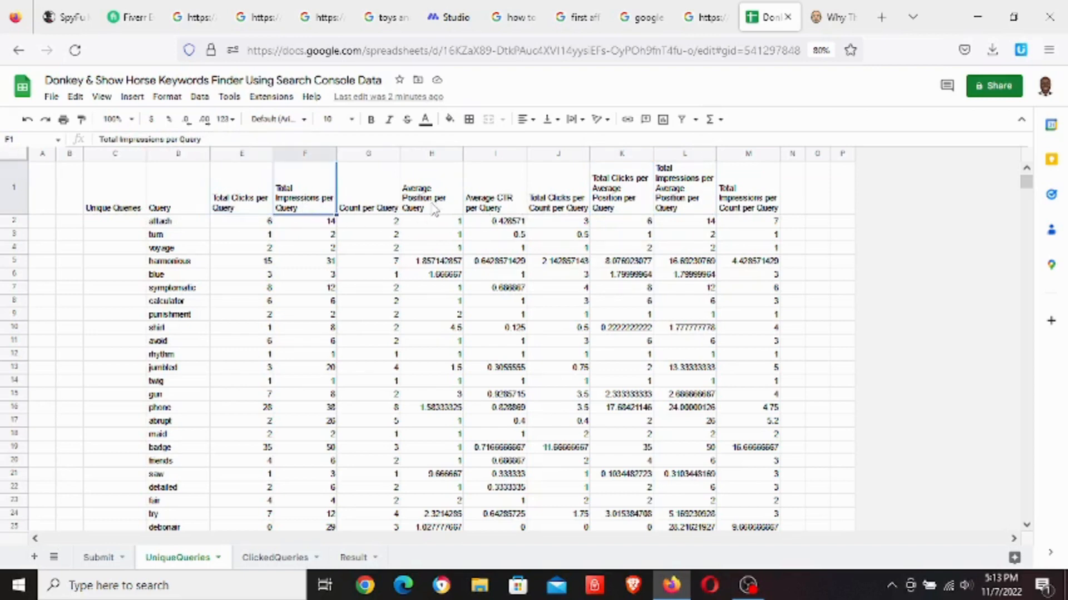
{"action": "left_click", "coordinate": [433, 208]}
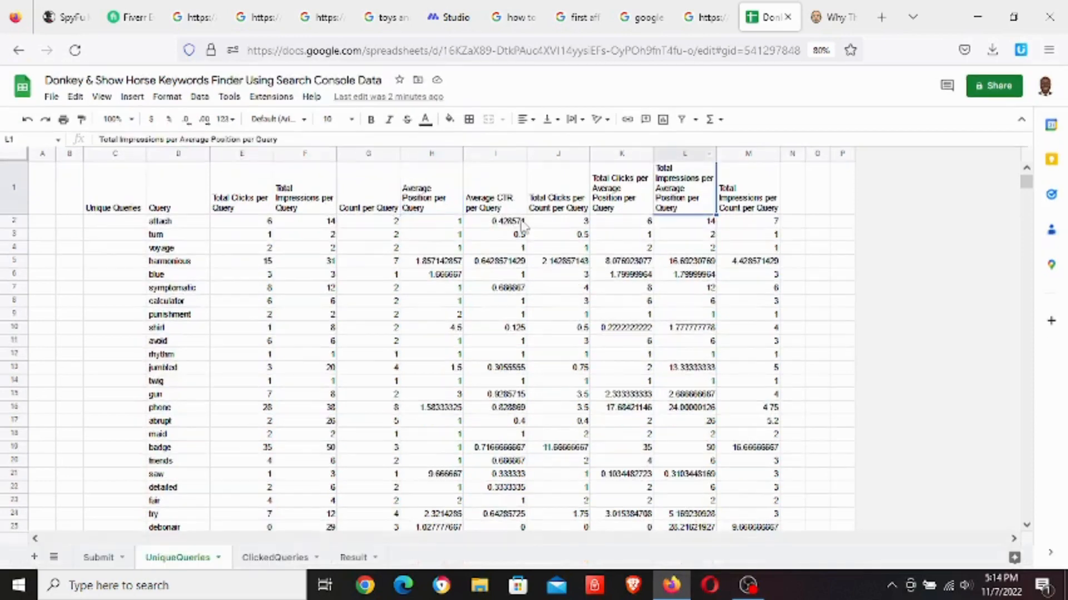
Step: Go over the headers in I1 to K1, from Average CTR through Total Clicks per Average Position per Query
{"action": "left_click", "coordinate": [489, 197]}
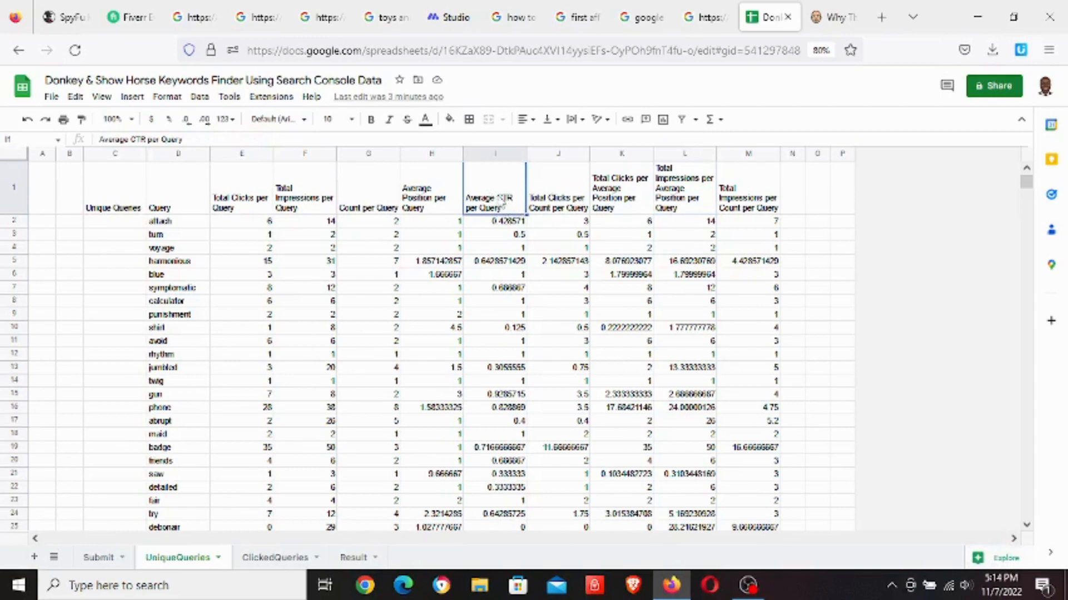
{"action": "left_click", "coordinate": [577, 201]}
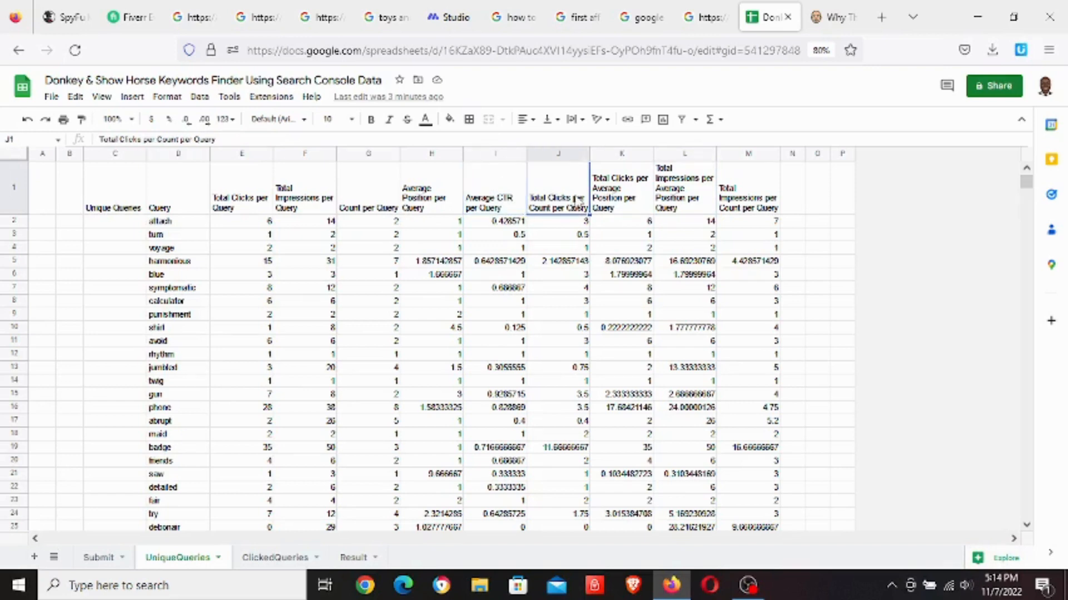
{"action": "left_click", "coordinate": [627, 203]}
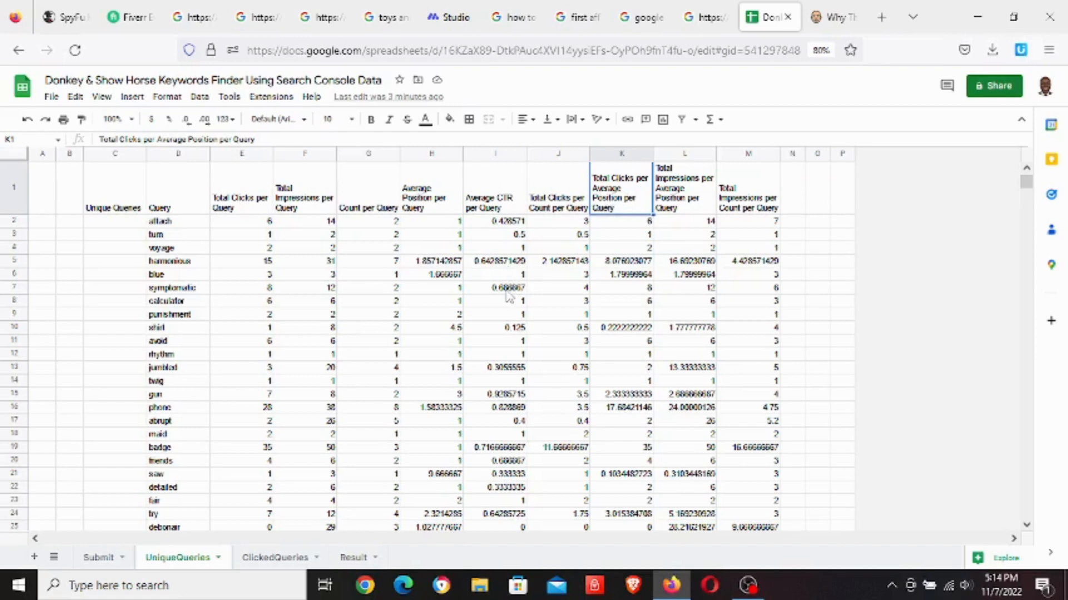
Step: Open the Result sheet and look over the weighted queries list, the fixed comparison list and the Result column
{"action": "left_click", "coordinate": [355, 558]}
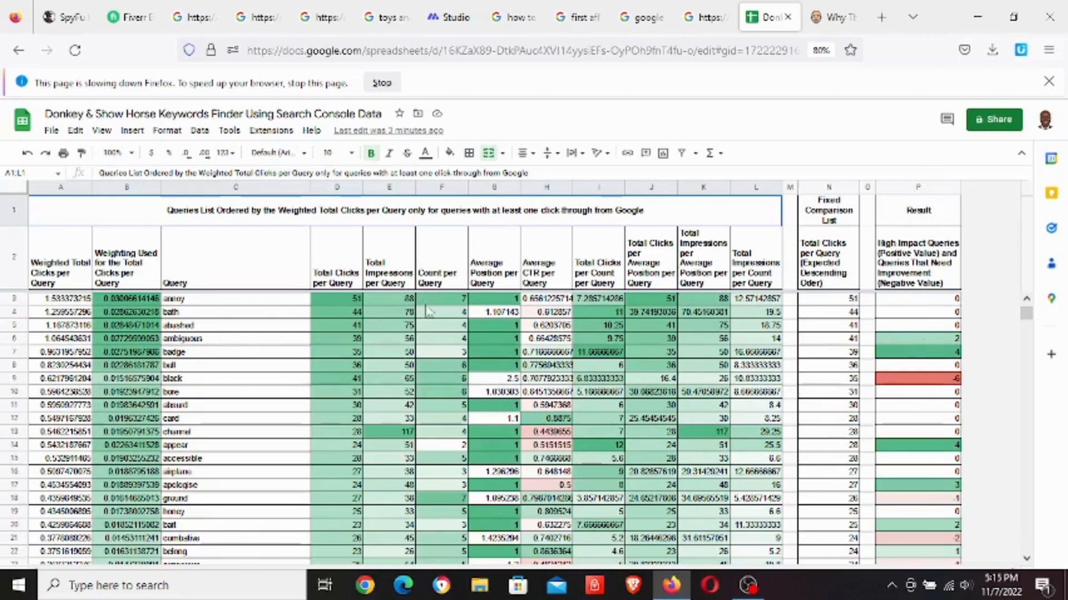
{"action": "left_click", "coordinate": [77, 51]}
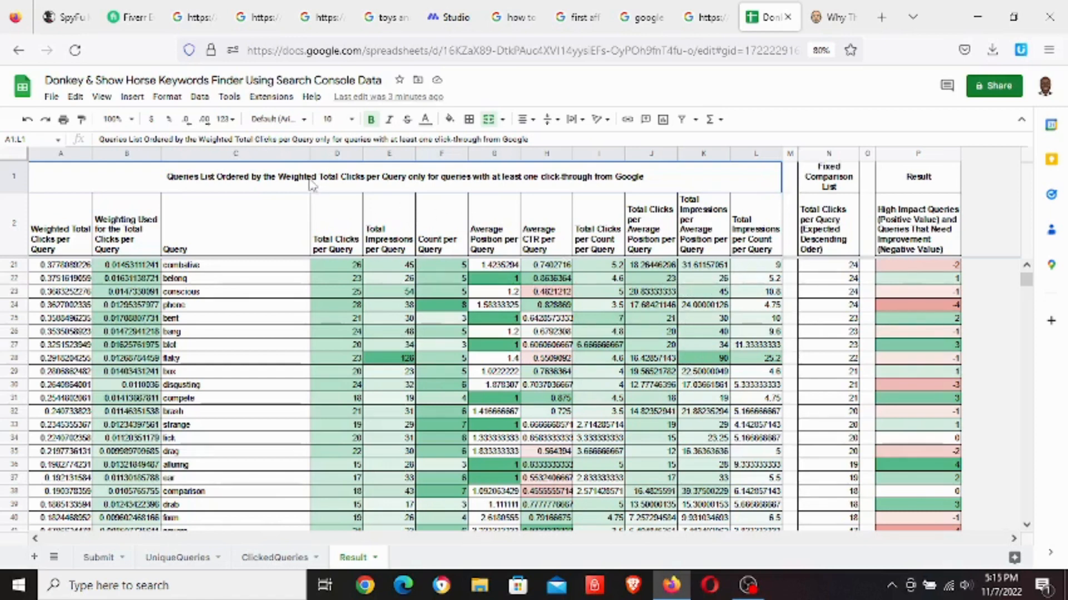
{"action": "left_click", "coordinate": [364, 52]}
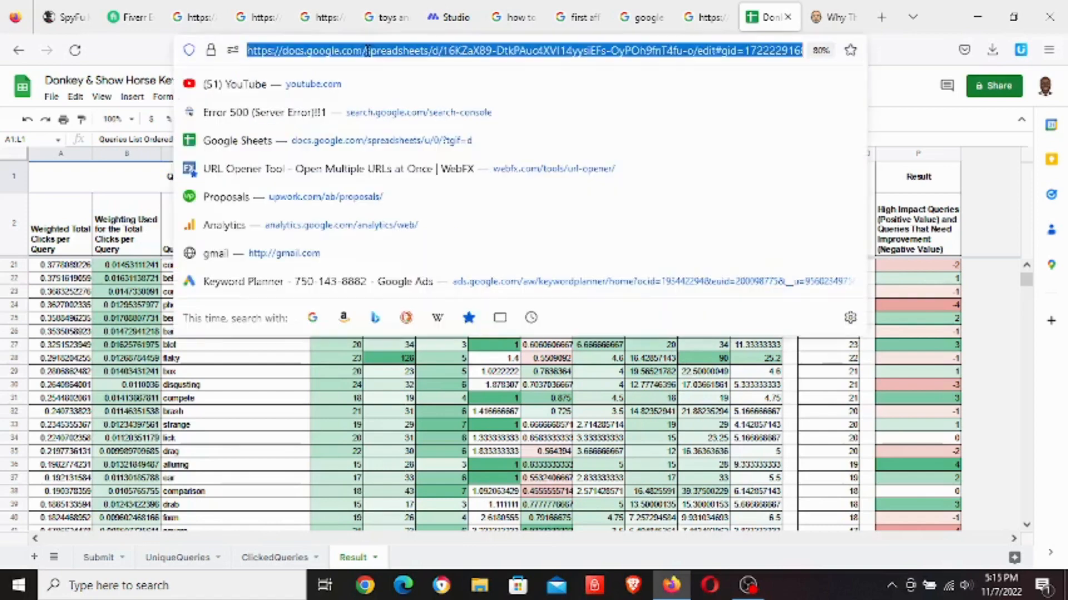
{"action": "left_click", "coordinate": [935, 275]}
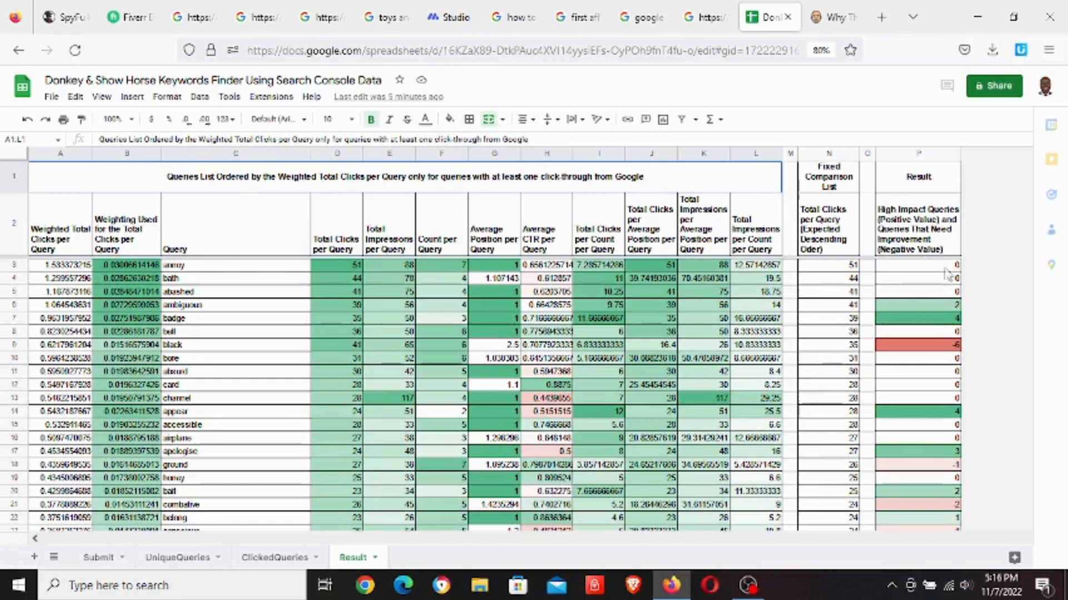
Step: Examine the "badge" row, relating its Result value to its Average CTR, Total Clicks per Count and Total Clicks per Average Position
{"action": "left_click", "coordinate": [940, 318]}
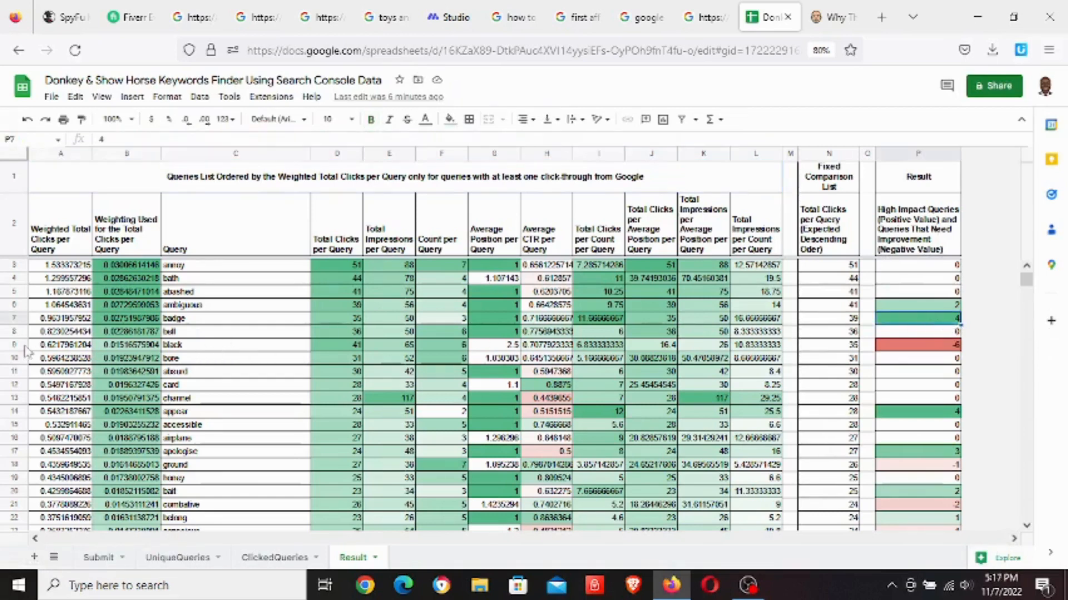
{"action": "left_click", "coordinate": [14, 319]}
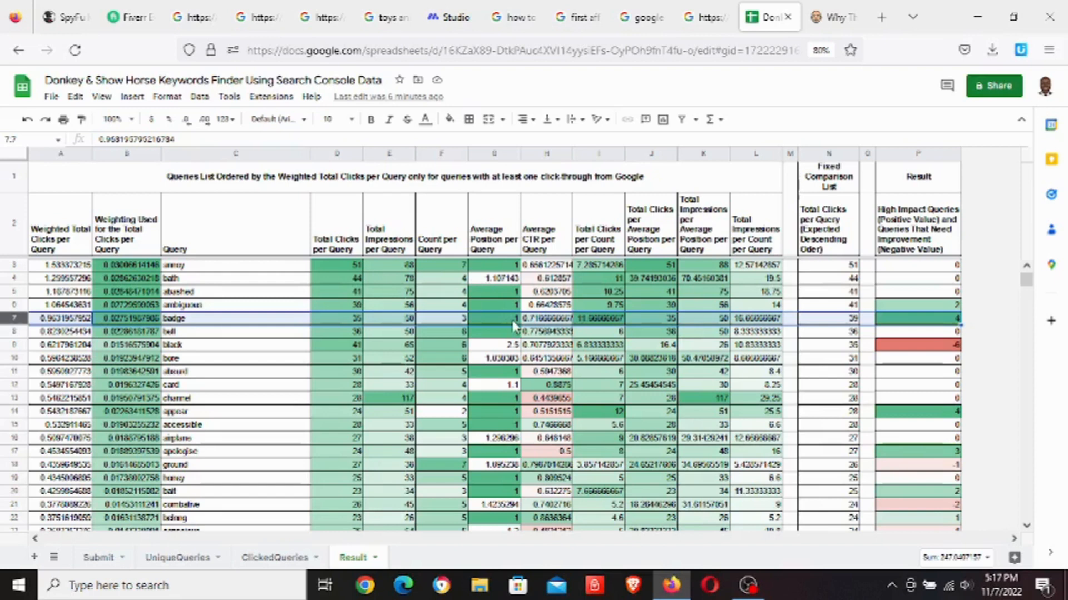
{"action": "left_click", "coordinate": [549, 321]}
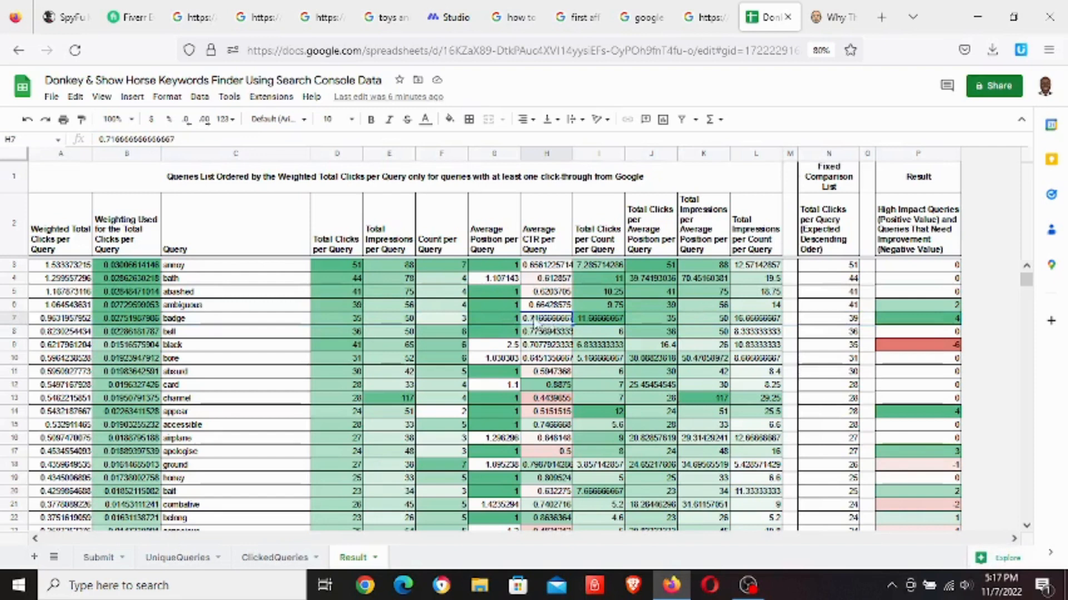
{"action": "left_click", "coordinate": [603, 322]}
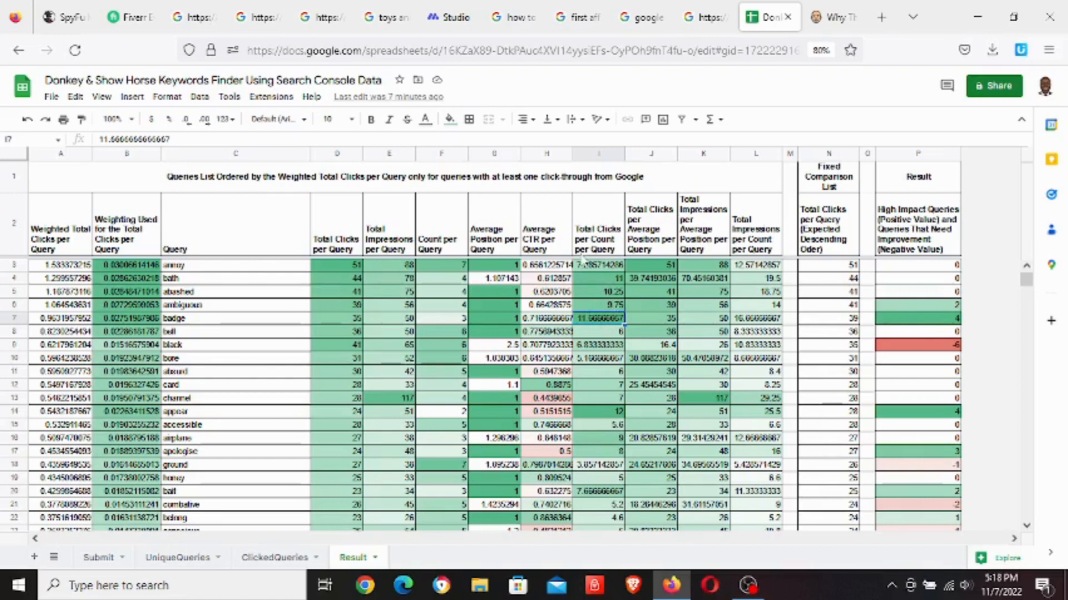
{"action": "left_click", "coordinate": [655, 318]}
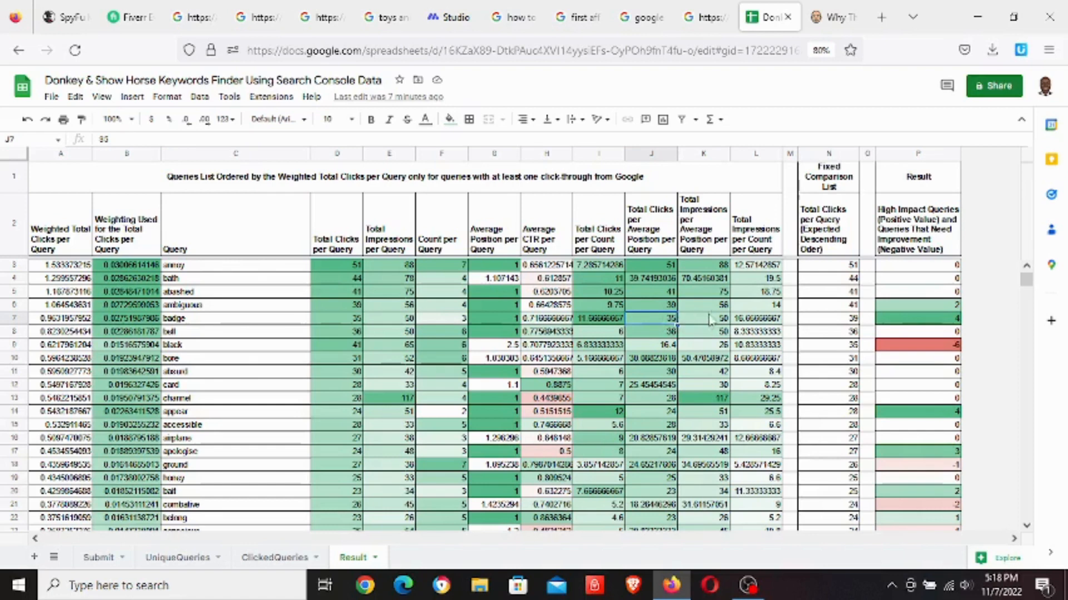
{"action": "key", "text": "Up"}
{"action": "key", "text": "Right"}
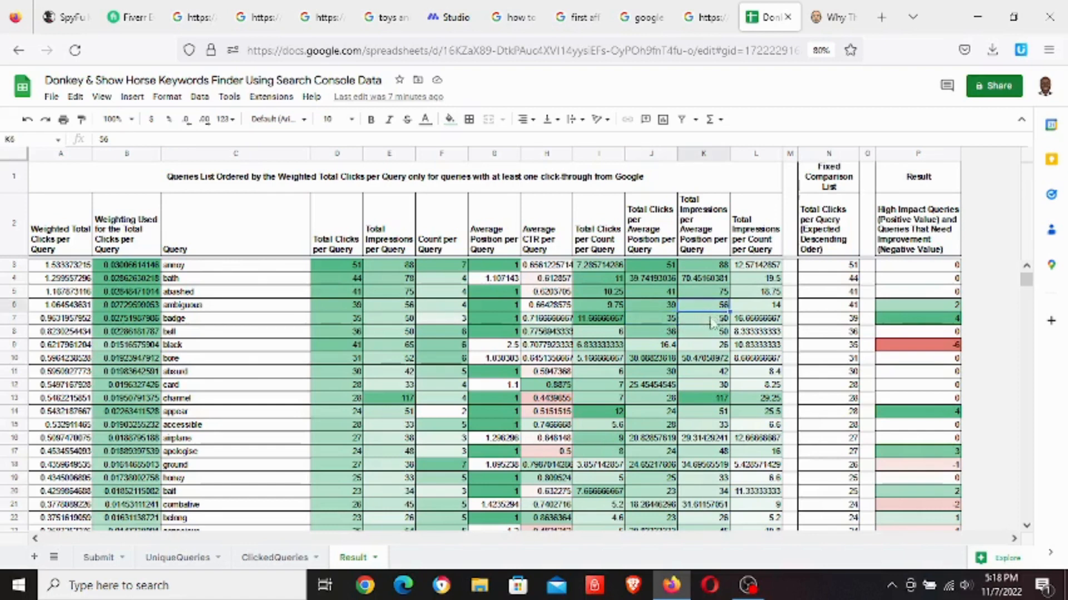
{"action": "left_click", "coordinate": [902, 321]}
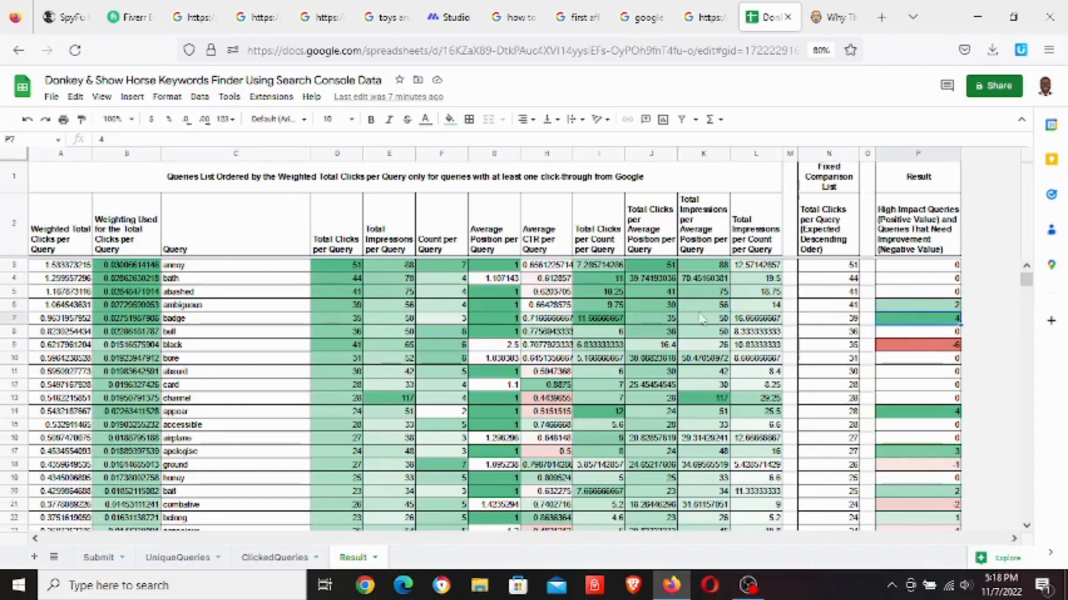
{"action": "left_click", "coordinate": [9, 319]}
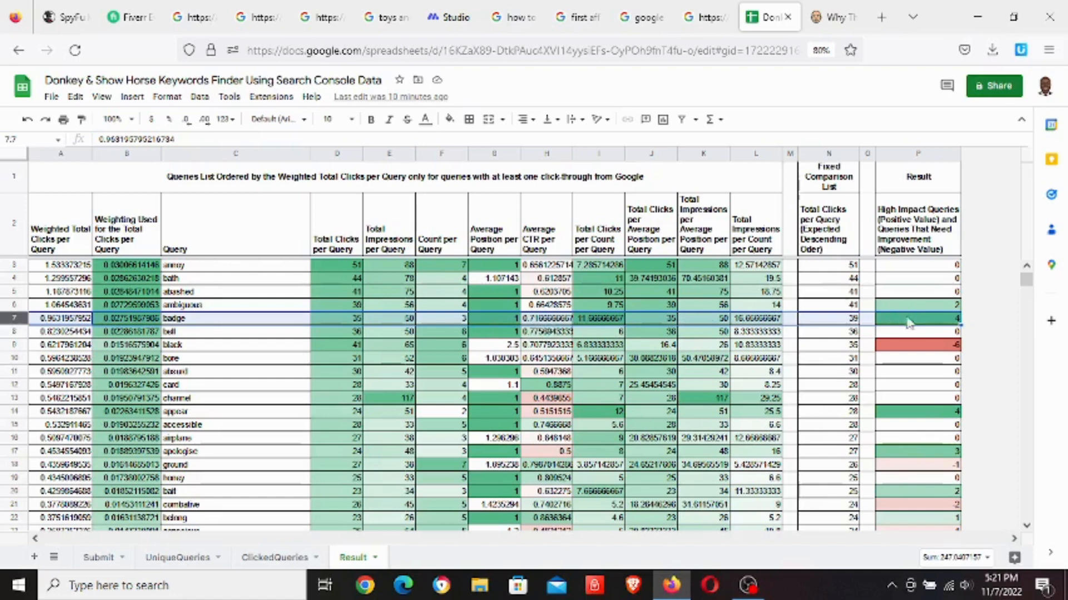
Step: Examine the "black" row and compare it and its Result value with the "badge" row
{"action": "left_click", "coordinate": [940, 347]}
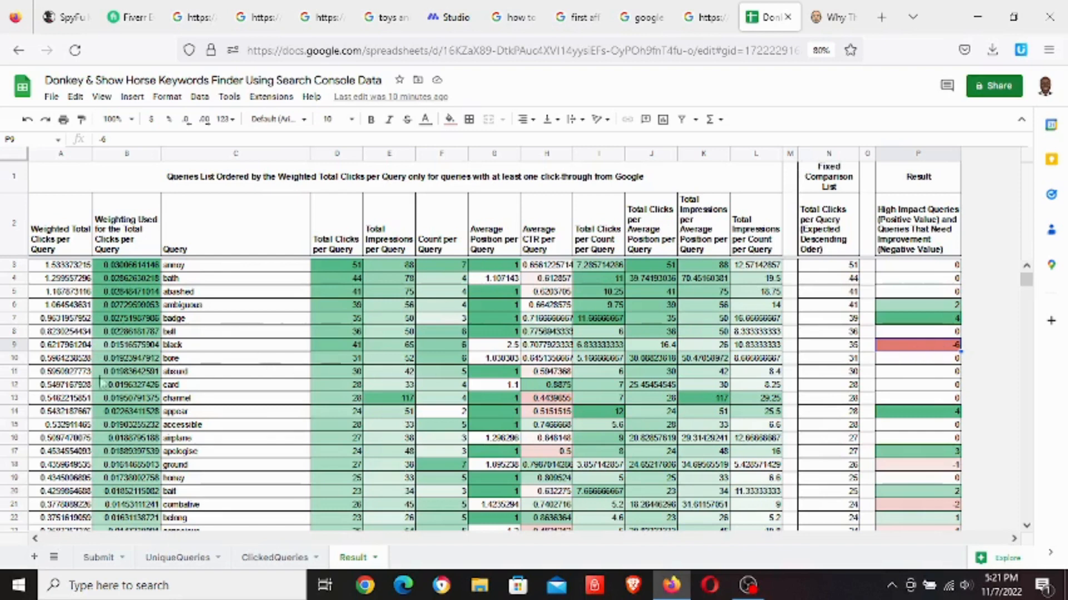
{"action": "left_click", "coordinate": [13, 347]}
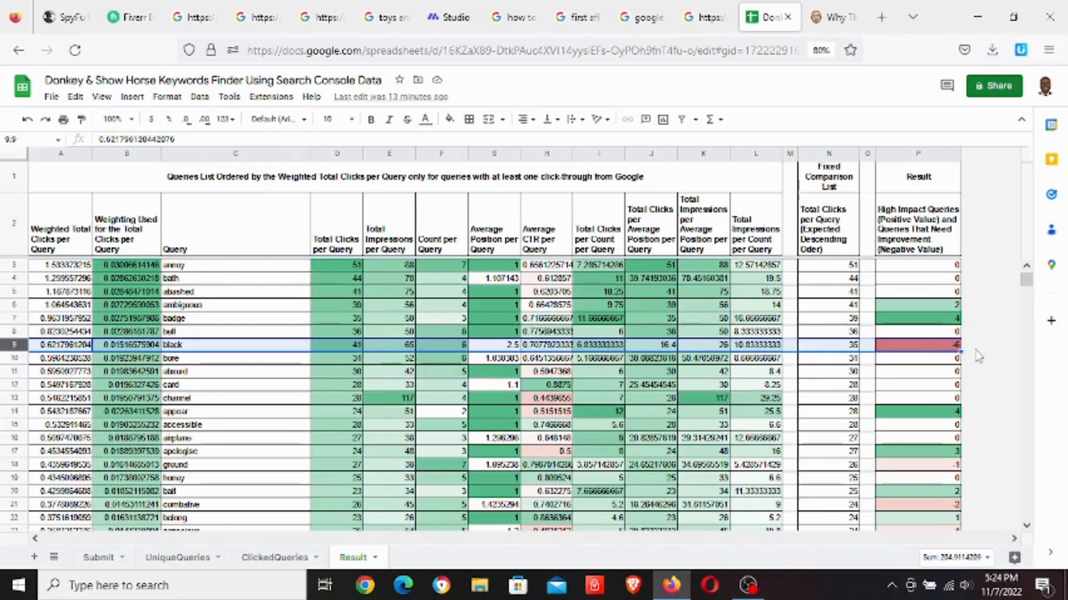
{"action": "left_click", "coordinate": [944, 320]}
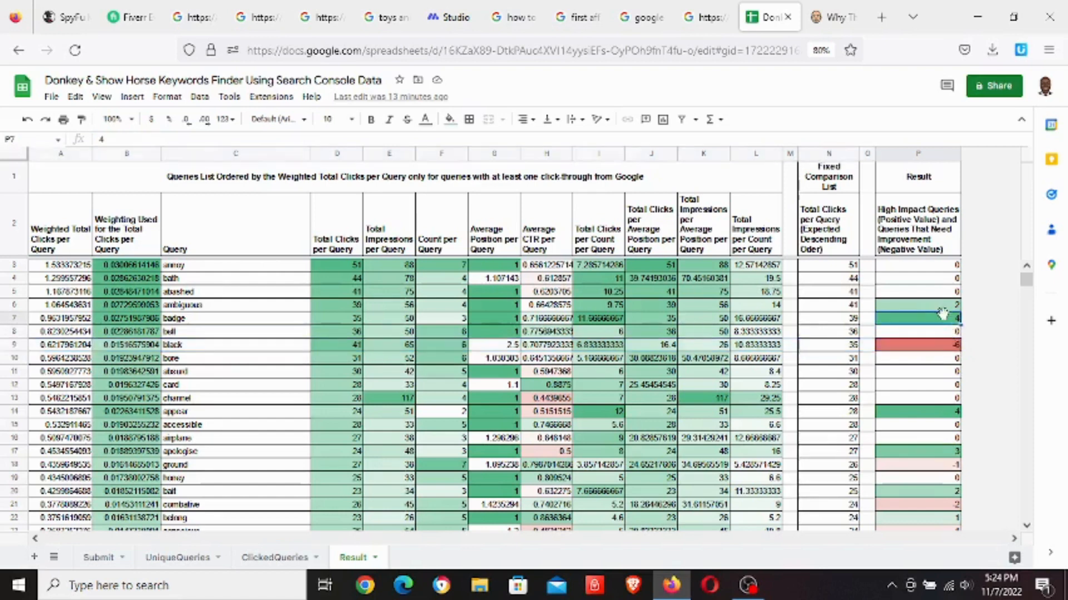
{"action": "left_click", "coordinate": [935, 348]}
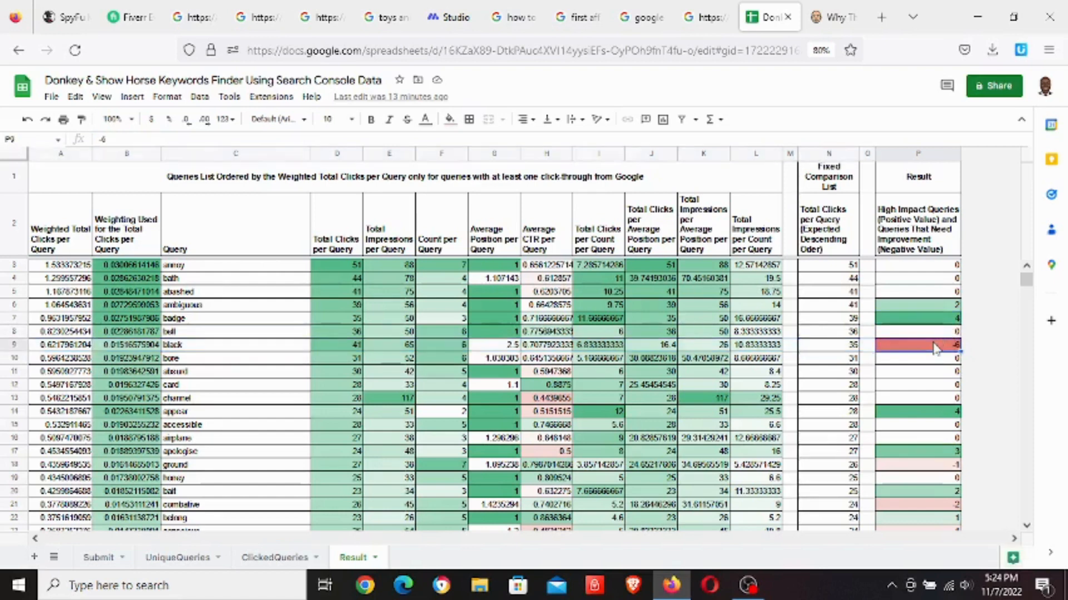
{"action": "left_click", "coordinate": [938, 322]}
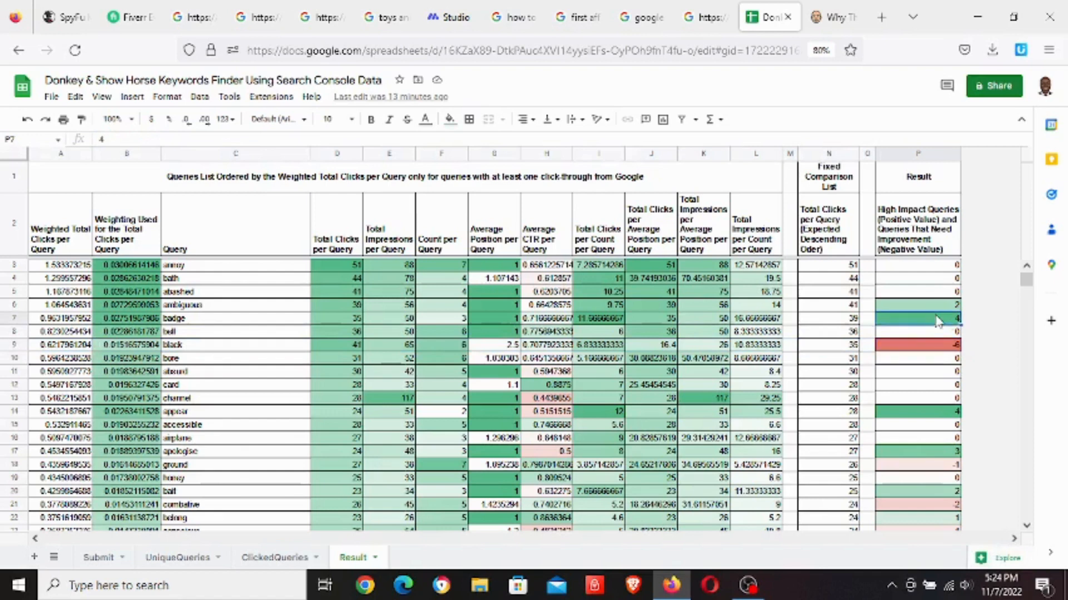
{"action": "left_click", "coordinate": [7, 317]}
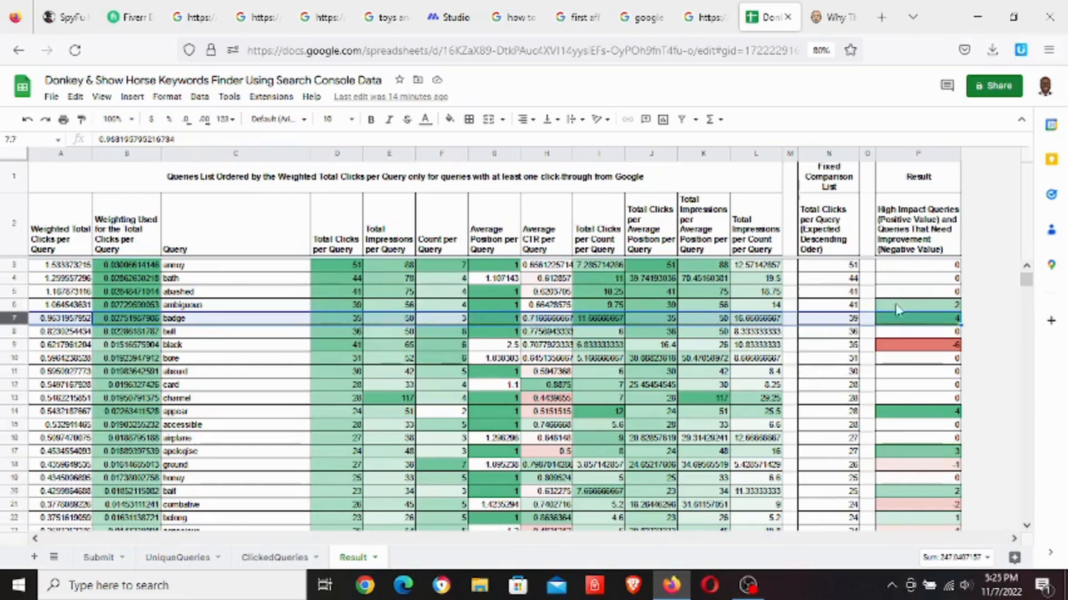
{"action": "left_click", "coordinate": [944, 348]}
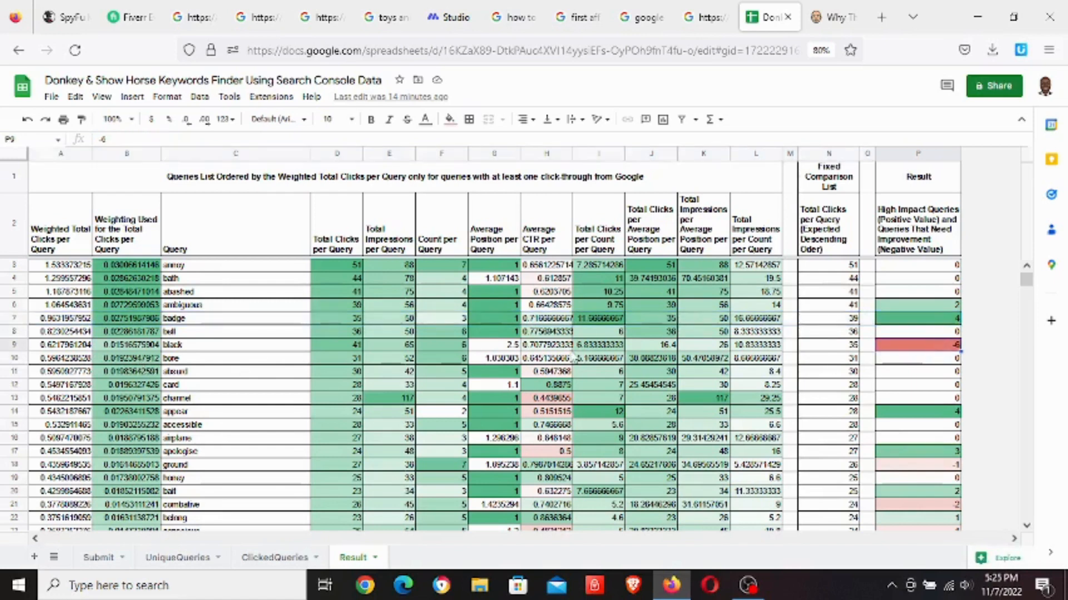
{"action": "left_click", "coordinate": [14, 346]}
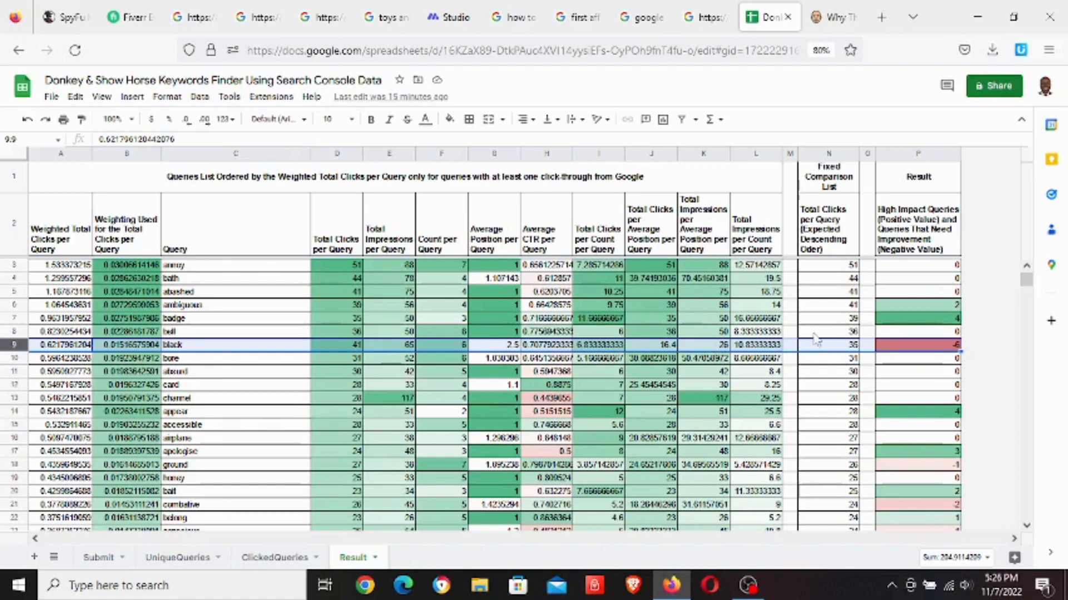
Step: Review the Result column alongside the Fixed Comparison List, checking positive and negative values further down the query list
{"action": "scroll", "coordinate": [812, 339], "scroll_direction": "down", "scroll_amount": 2}
{"action": "scroll", "coordinate": [831, 389], "scroll_direction": "up", "scroll_amount": 2}
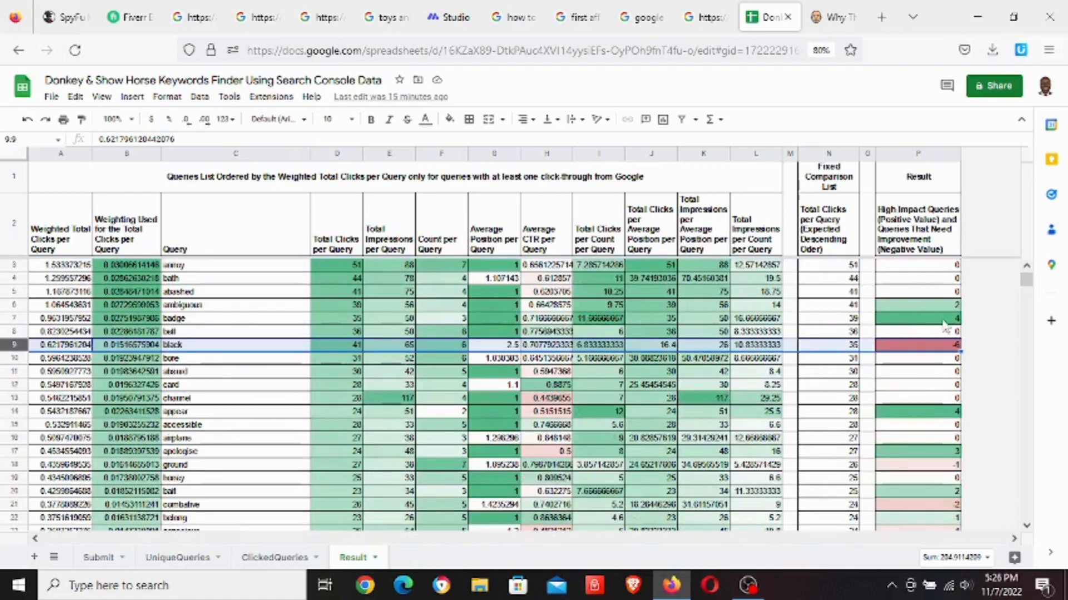
{"action": "left_click", "coordinate": [923, 154]}
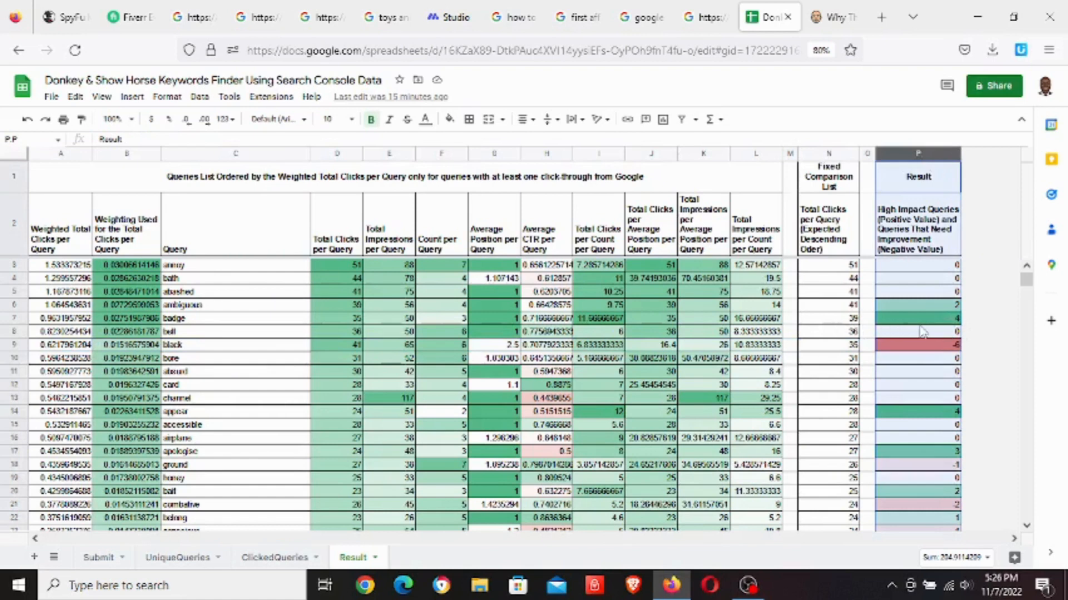
{"action": "left_click", "coordinate": [834, 319]}
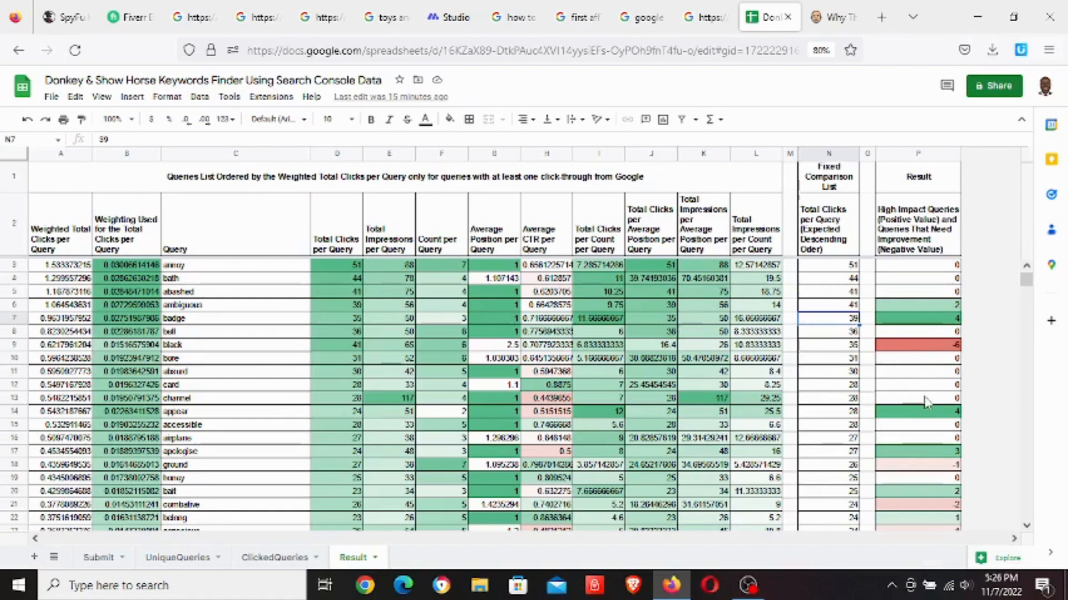
{"action": "scroll", "coordinate": [902, 388], "scroll_direction": "down", "scroll_amount": 6}
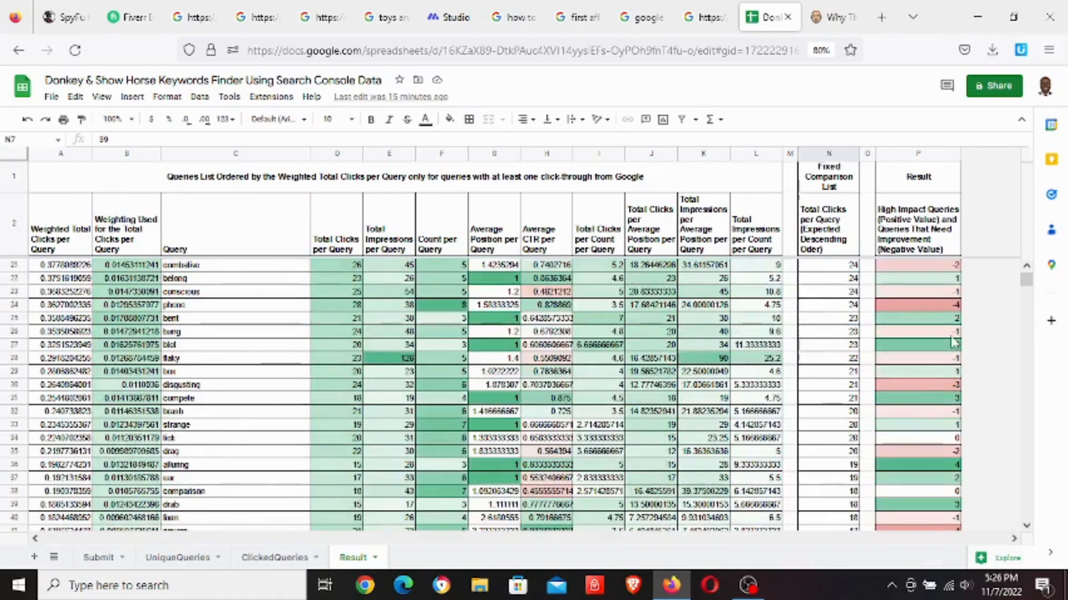
{"action": "scroll", "coordinate": [940, 393], "scroll_direction": "down", "scroll_amount": 8}
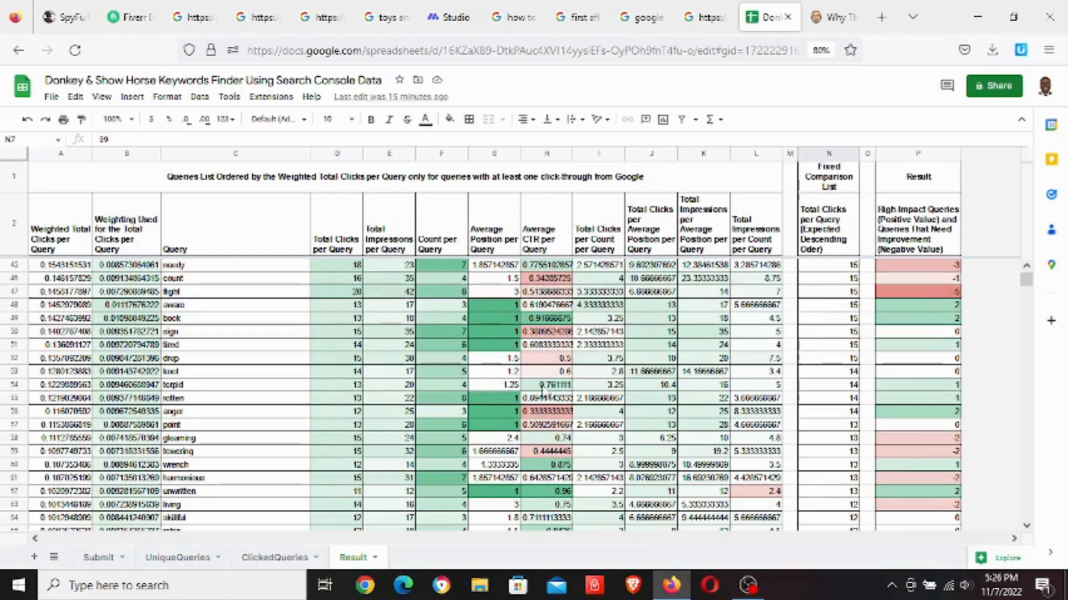
{"action": "scroll", "coordinate": [444, 315], "scroll_direction": "up", "scroll_amount": 10}
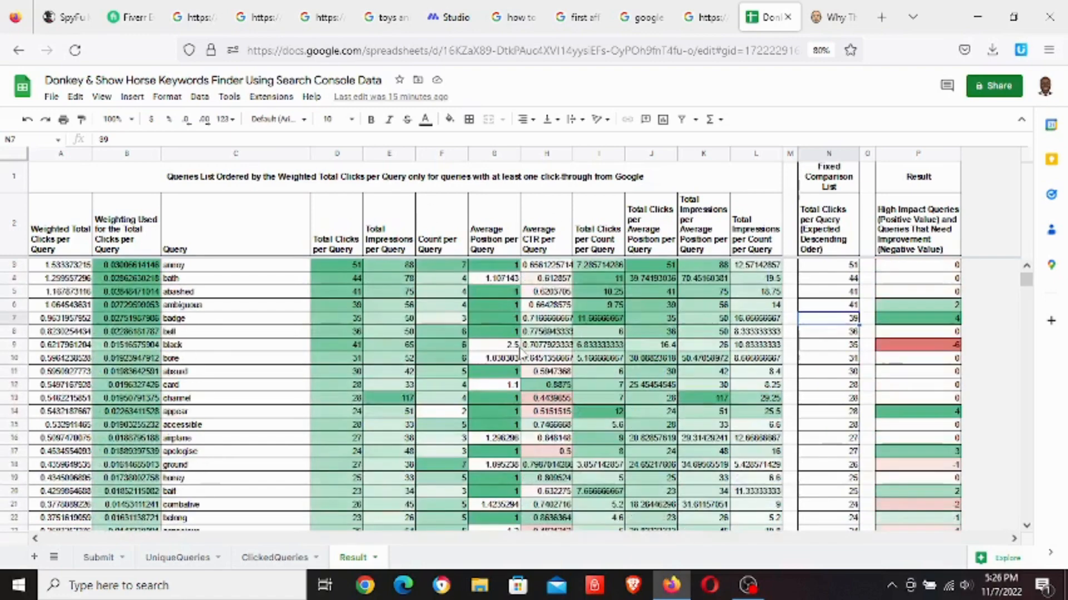
Step: Compare the Weighted Total Clicks and the Weighting Used for the first query, "annoy"
{"action": "left_click", "coordinate": [129, 267]}
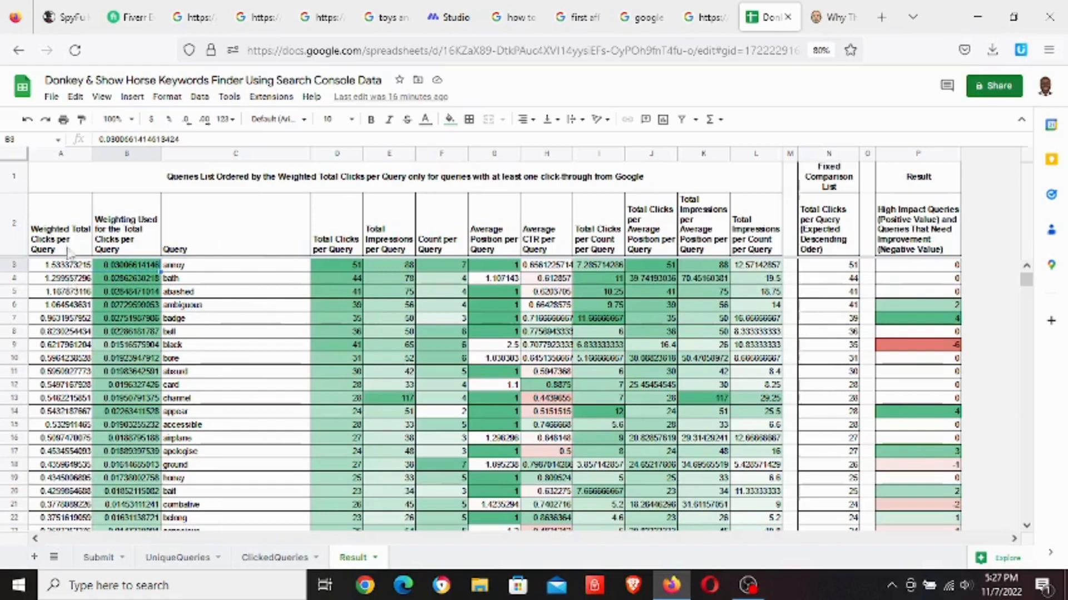
{"action": "left_click", "coordinate": [63, 268]}
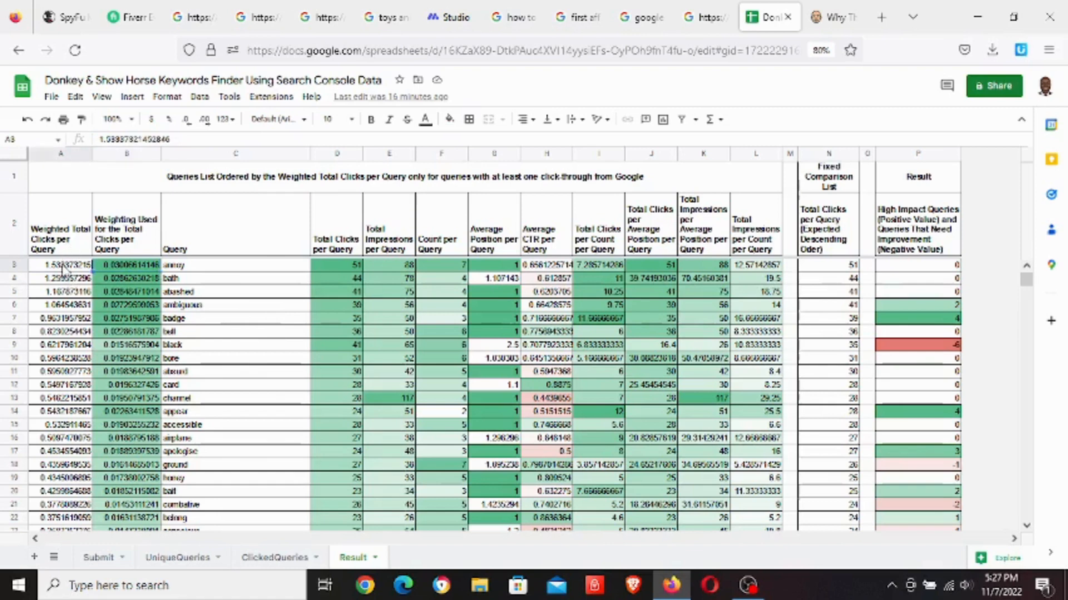
{"action": "left_click", "coordinate": [124, 264]}
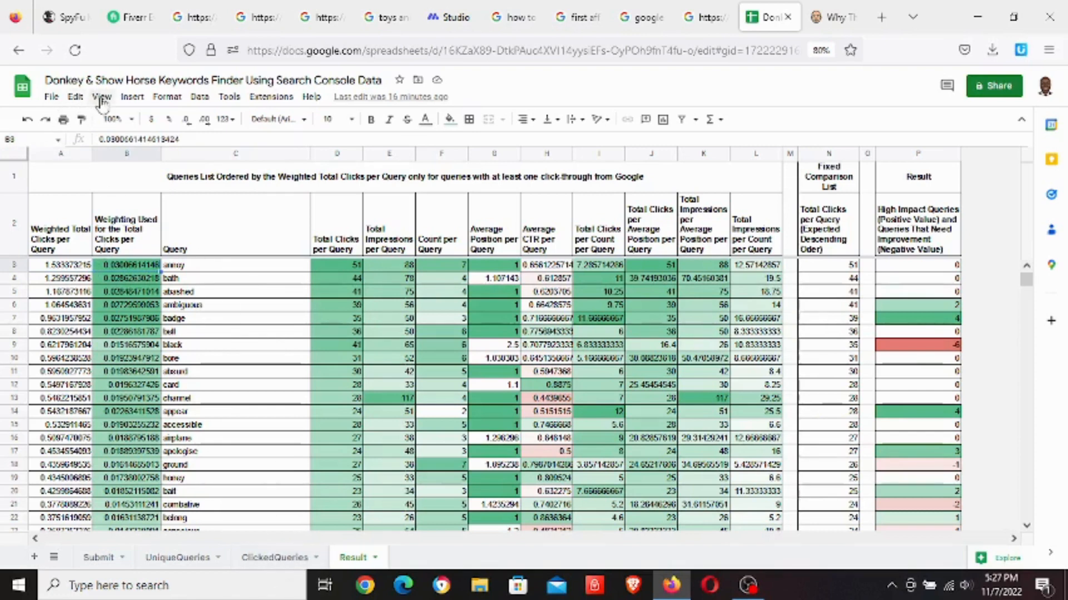
Step: Inspect the array formula in F2 of the ClickedQueries sheet that calculates the weighting for total clicks per query
{"action": "left_click", "coordinate": [275, 559]}
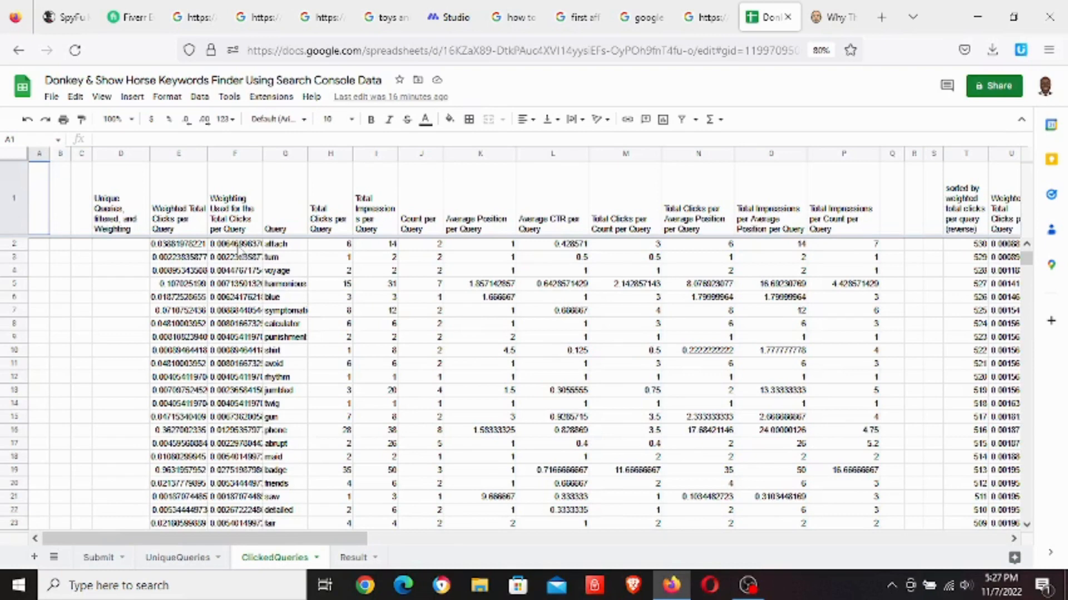
{"action": "left_click", "coordinate": [240, 249]}
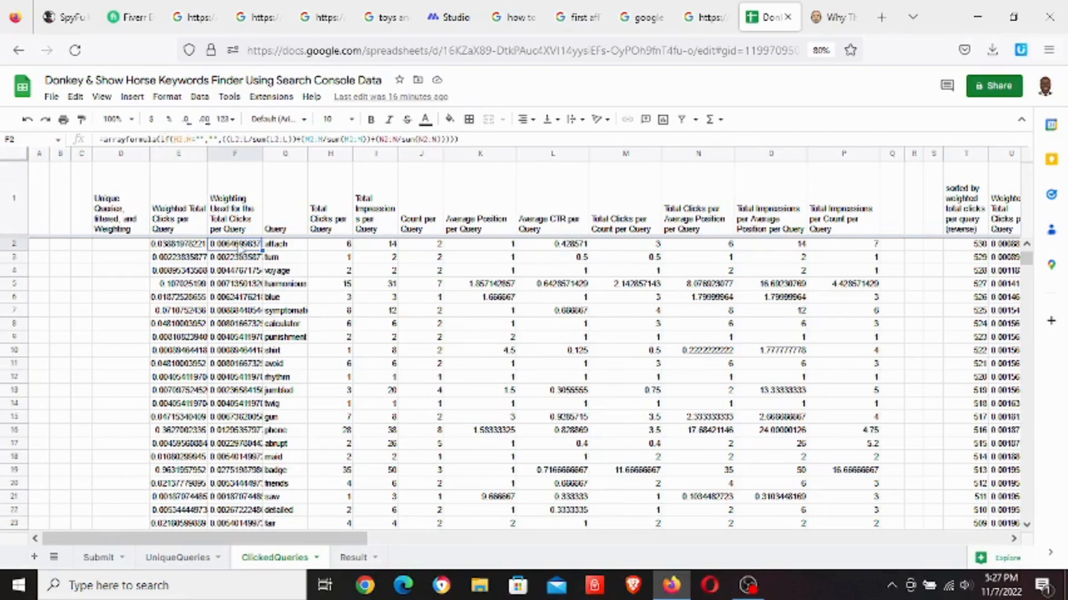
{"action": "double_click", "coordinate": [237, 245]}
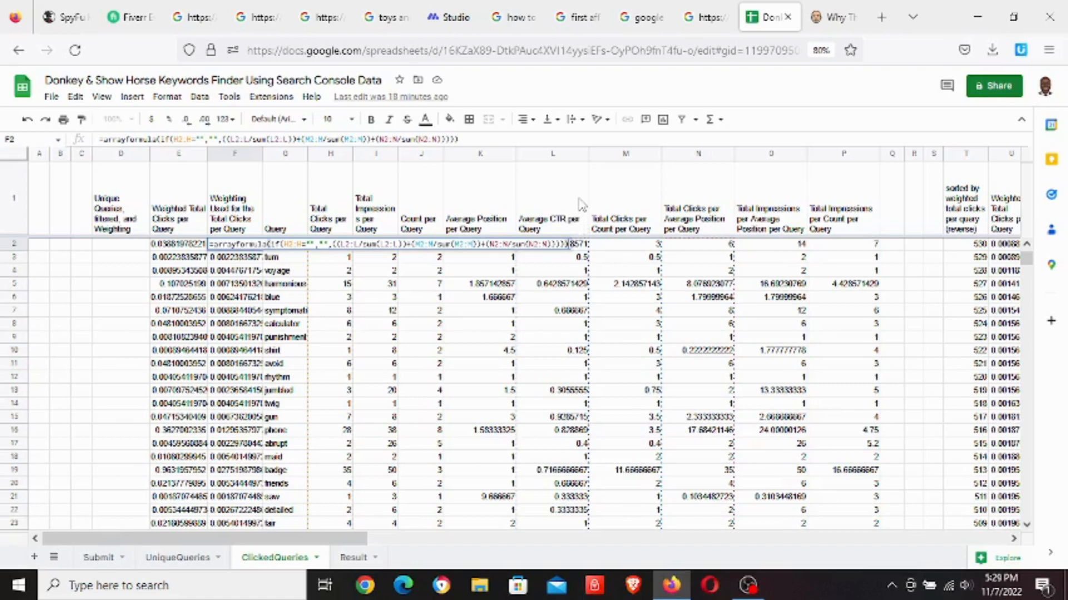
{"action": "key", "text": "Return"}
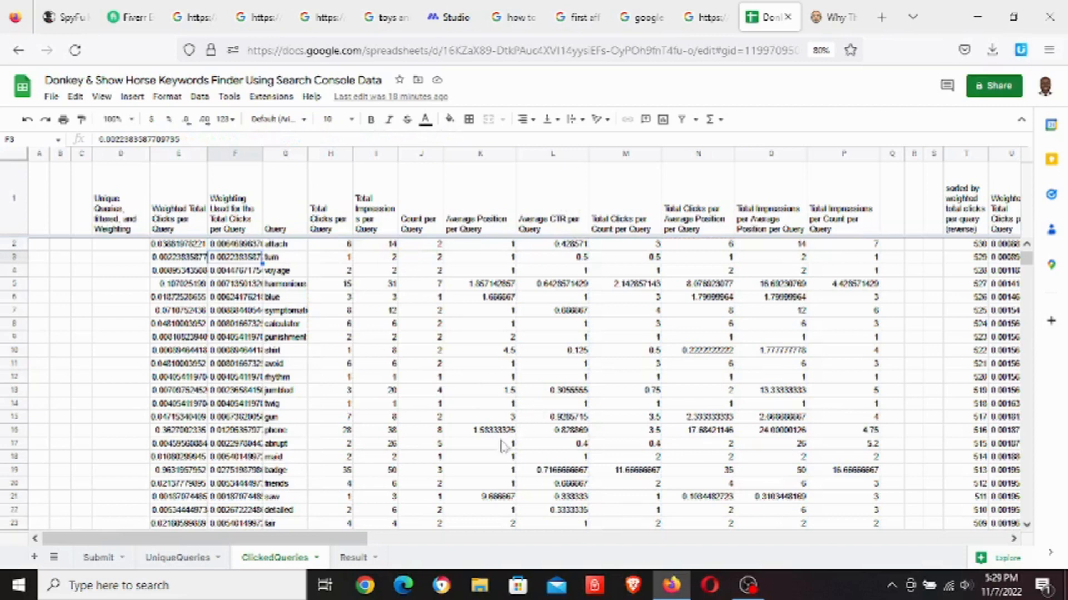
Step: Return to the Result sheet and compare the Result values for the "ambiguous", "badge" and "black" queries
{"action": "left_click", "coordinate": [354, 558]}
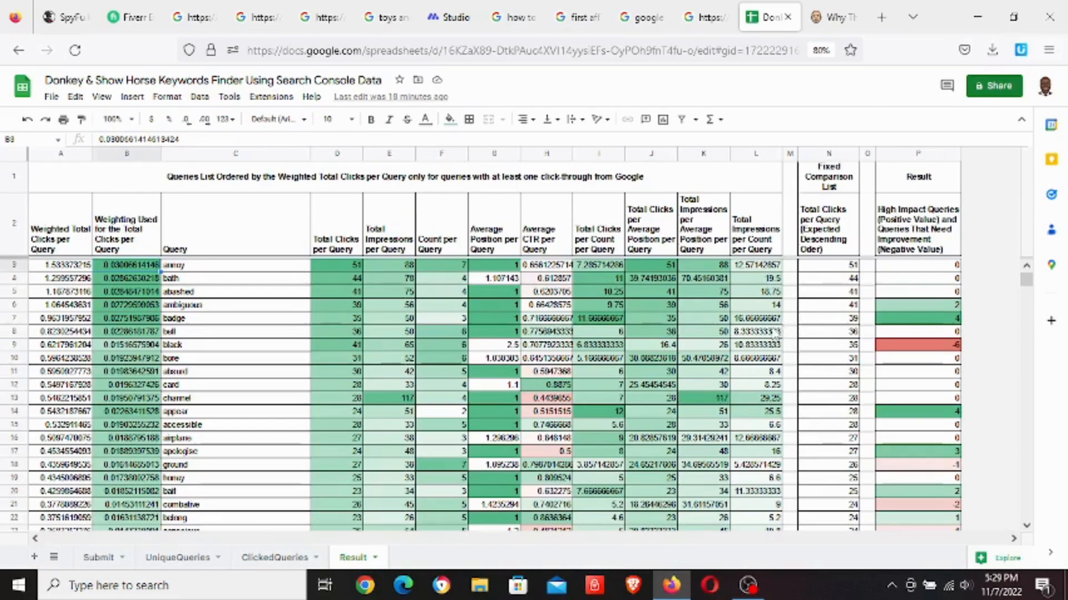
{"action": "scroll", "coordinate": [776, 332], "scroll_direction": "down", "scroll_amount": 6}
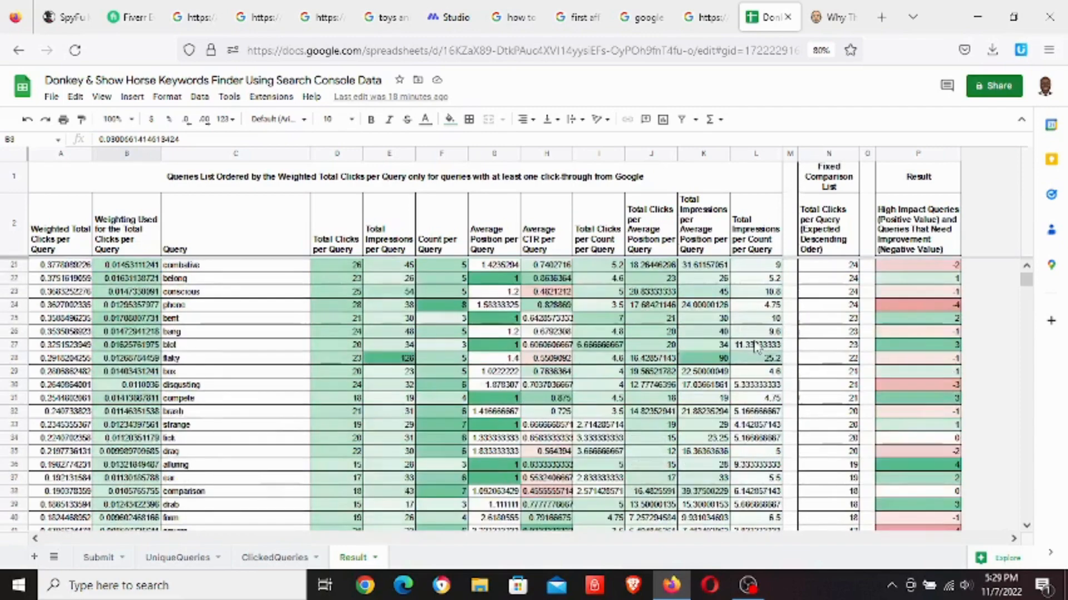
{"action": "scroll", "coordinate": [756, 348], "scroll_direction": "up", "scroll_amount": 6}
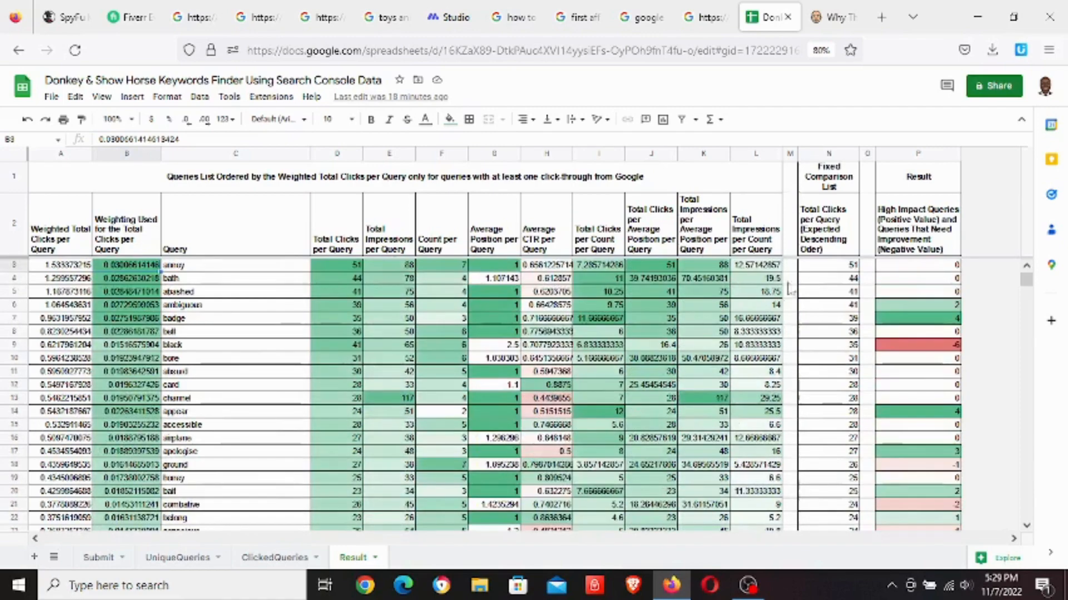
{"action": "left_click", "coordinate": [951, 307]}
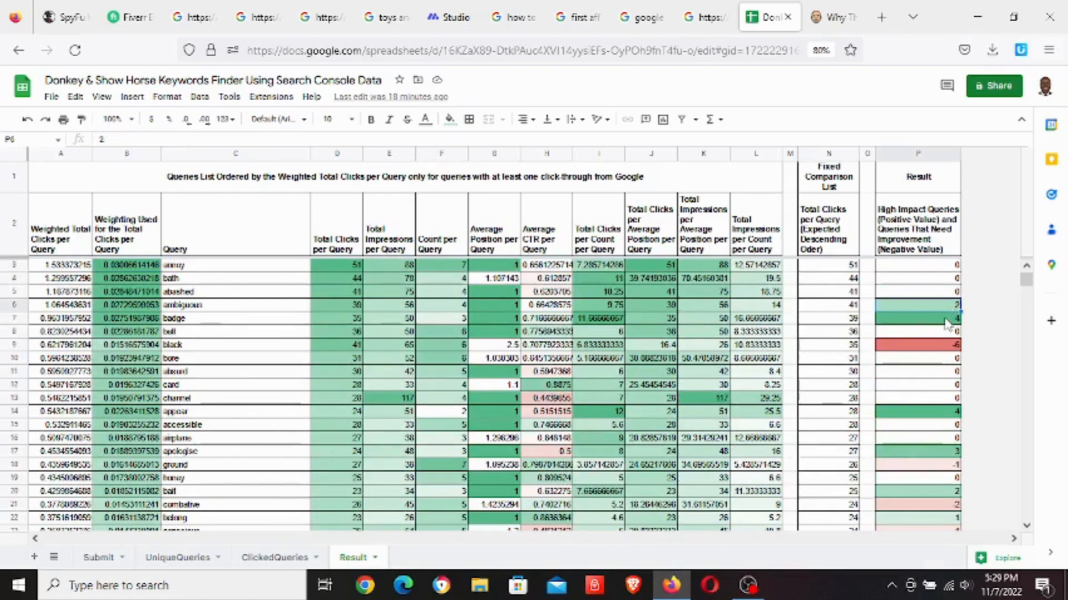
{"action": "left_click", "coordinate": [947, 319]}
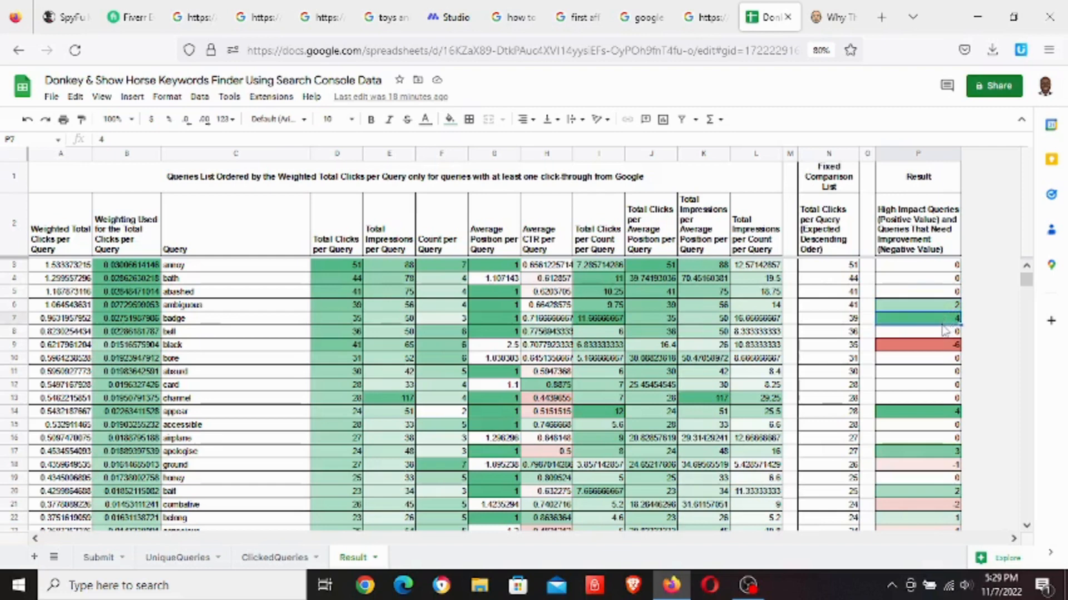
{"action": "left_click", "coordinate": [935, 349]}
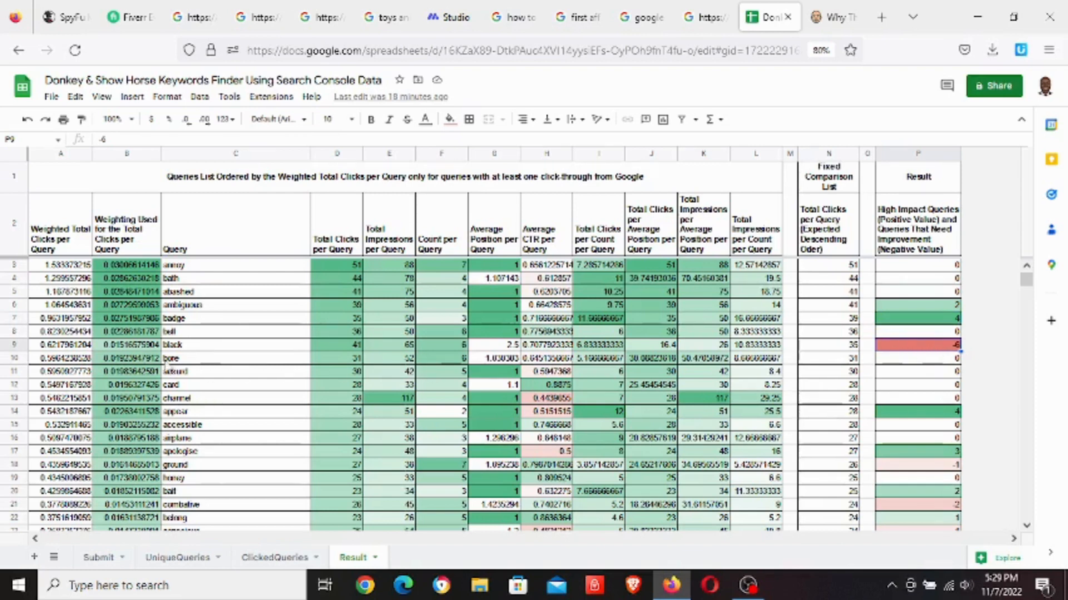
Step: Highlight the entire "black" query row and compare its Result value with those of the queries further down the list
{"action": "left_click", "coordinate": [15, 345]}
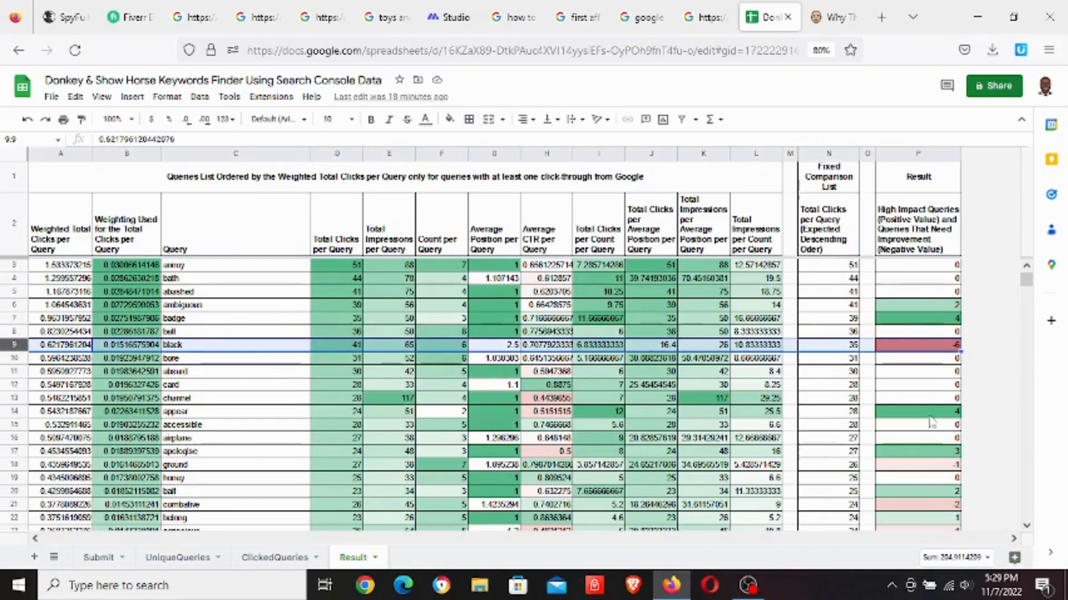
{"action": "scroll", "coordinate": [932, 382], "scroll_direction": "down", "scroll_amount": 4}
{"action": "scroll", "coordinate": [952, 326], "scroll_direction": "up", "scroll_amount": 4}
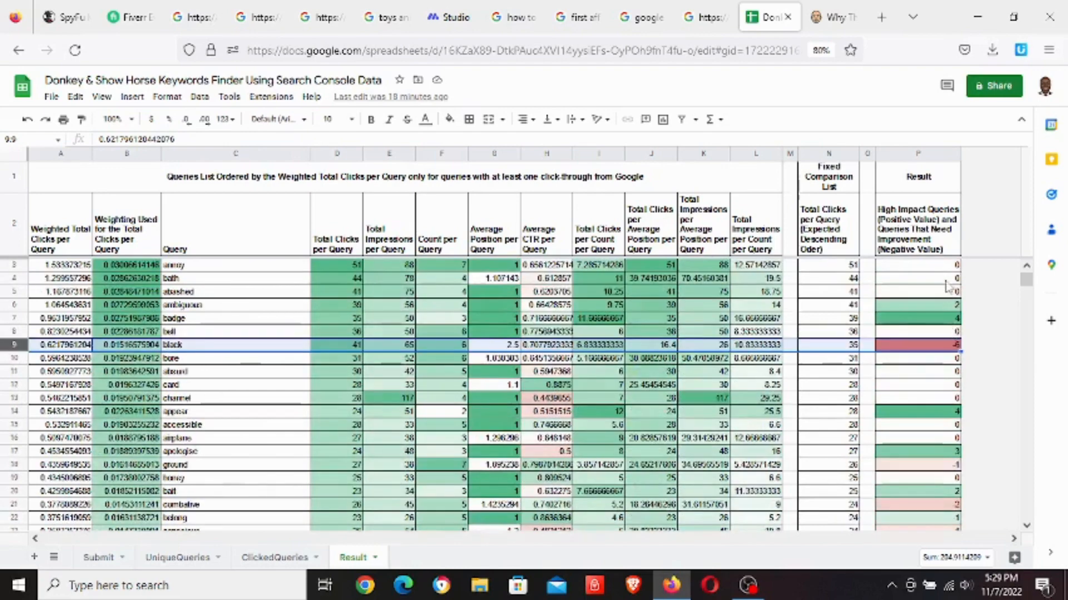
{"action": "scroll", "coordinate": [955, 368], "scroll_direction": "down", "scroll_amount": 2}
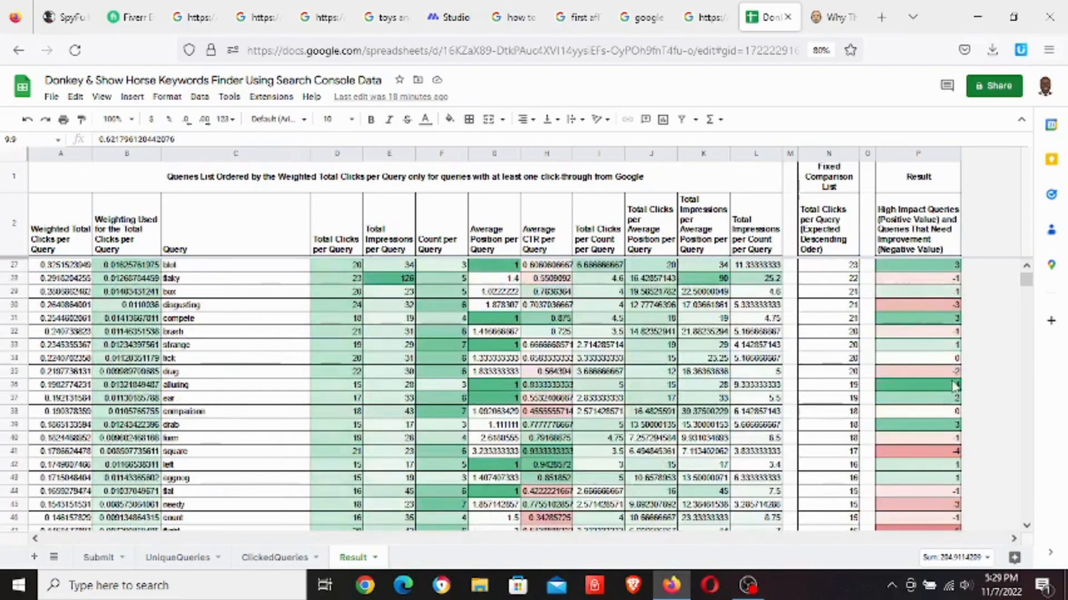
{"action": "scroll", "coordinate": [955, 385], "scroll_direction": "up", "scroll_amount": 2}
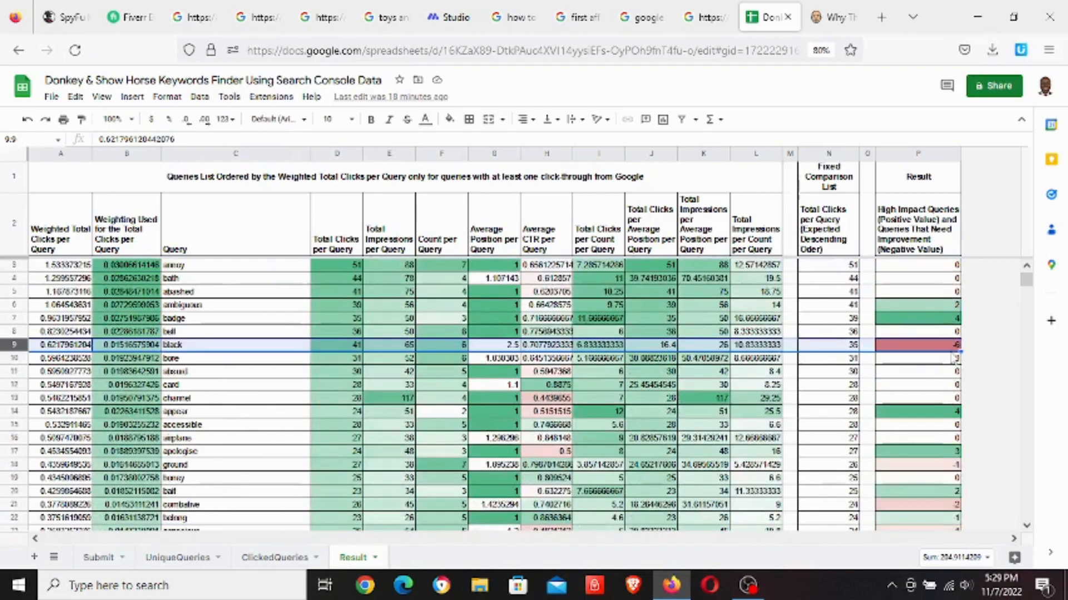
{"action": "scroll", "coordinate": [951, 367], "scroll_direction": "down", "scroll_amount": 2}
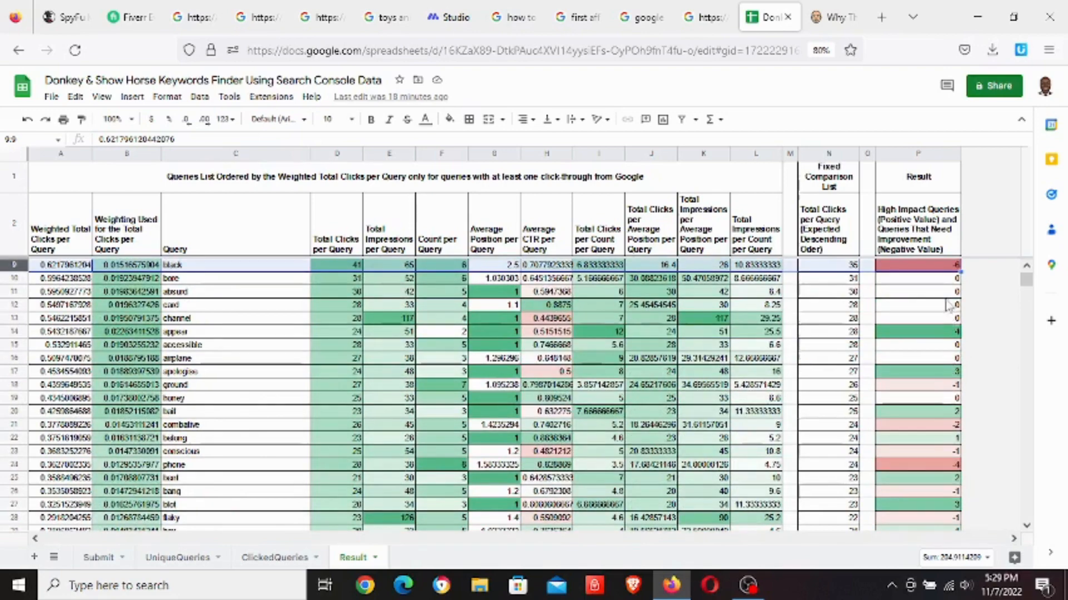
{"action": "scroll", "coordinate": [947, 307], "scroll_direction": "up", "scroll_amount": 2}
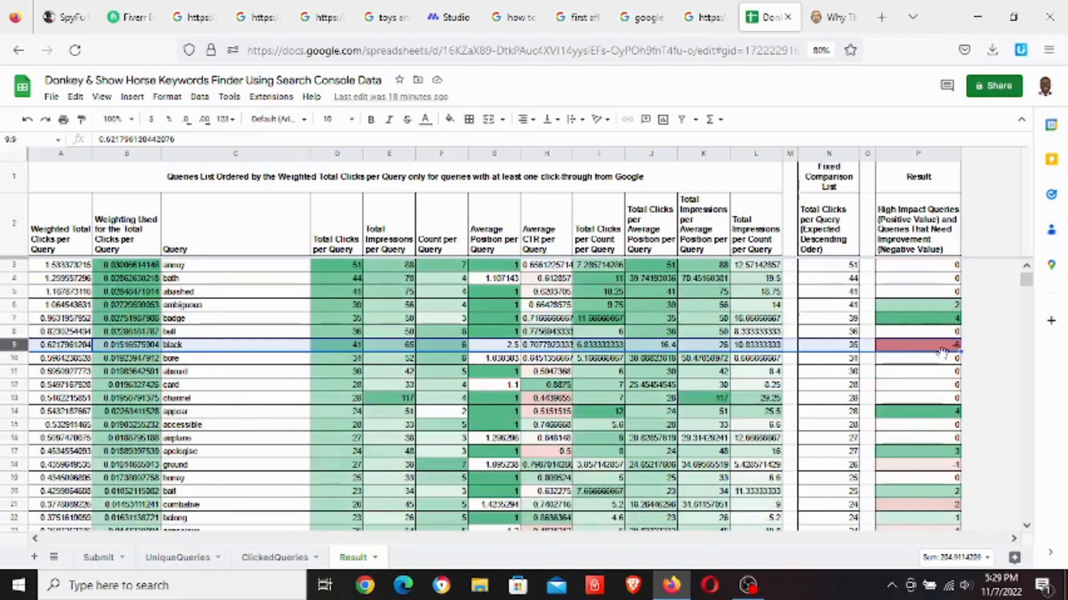
Step: Find the strongly negative Result for the "flight" query in row 47 and highlight its entire row to examine the metrics
{"action": "scroll", "coordinate": [945, 362], "scroll_direction": "down", "scroll_amount": 12}
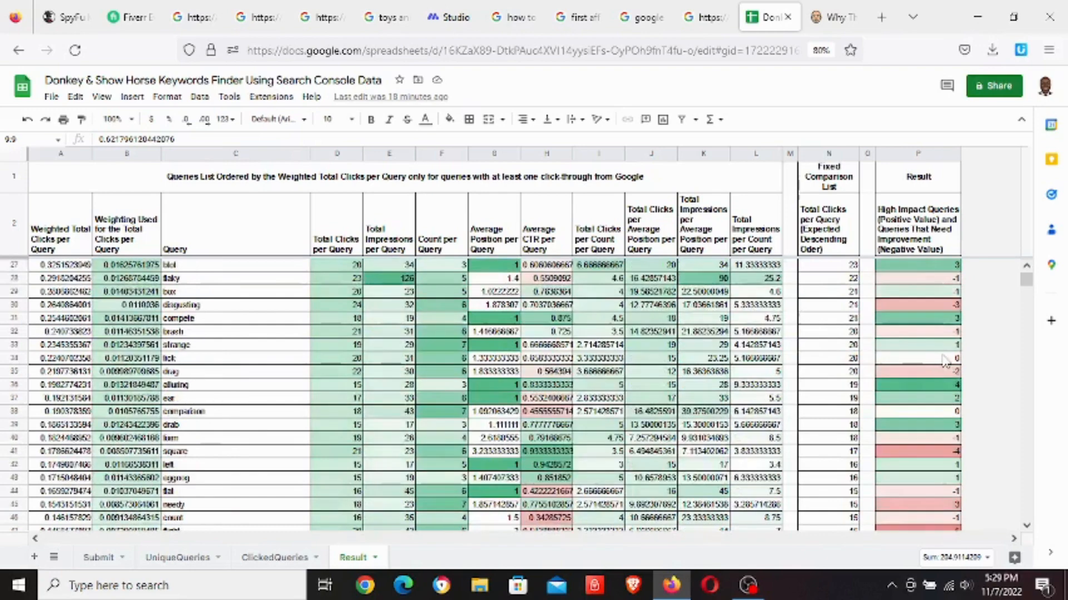
{"action": "scroll", "coordinate": [945, 362], "scroll_direction": "down", "scroll_amount": 2}
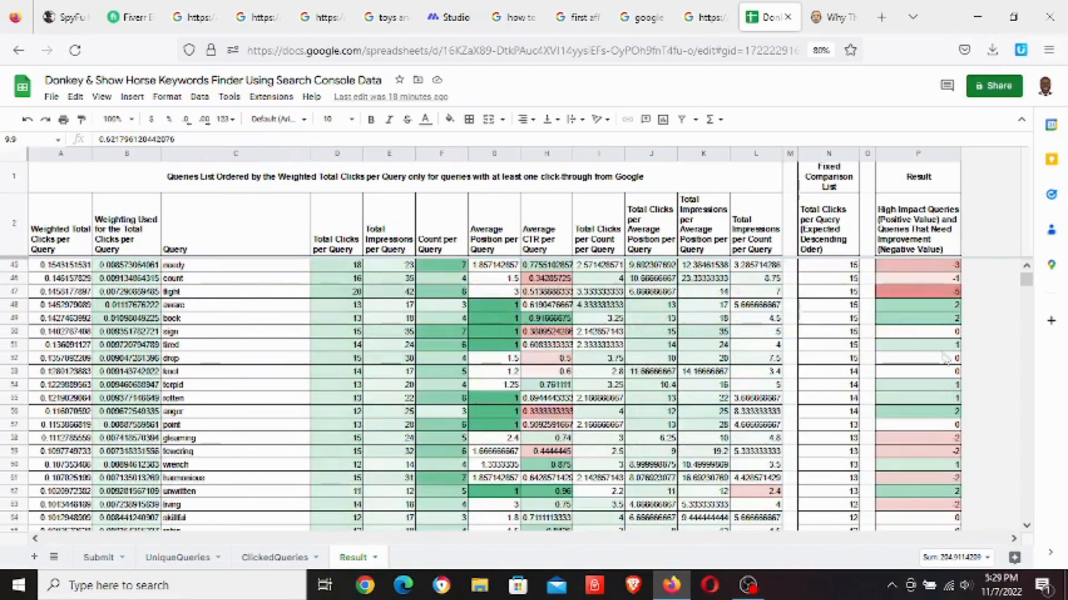
{"action": "left_click", "coordinate": [952, 294]}
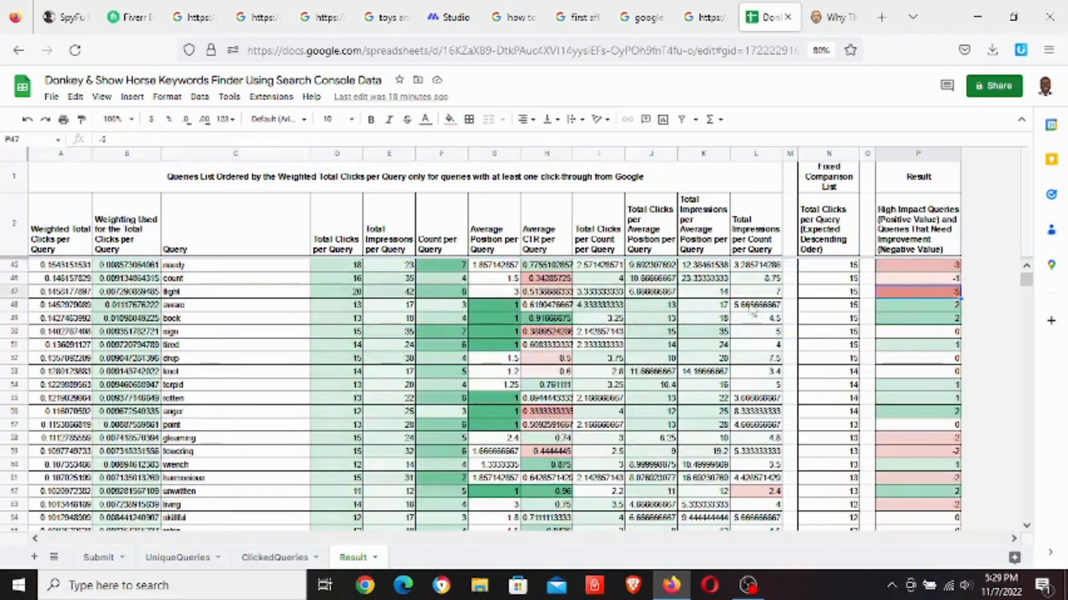
{"action": "left_click", "coordinate": [14, 291]}
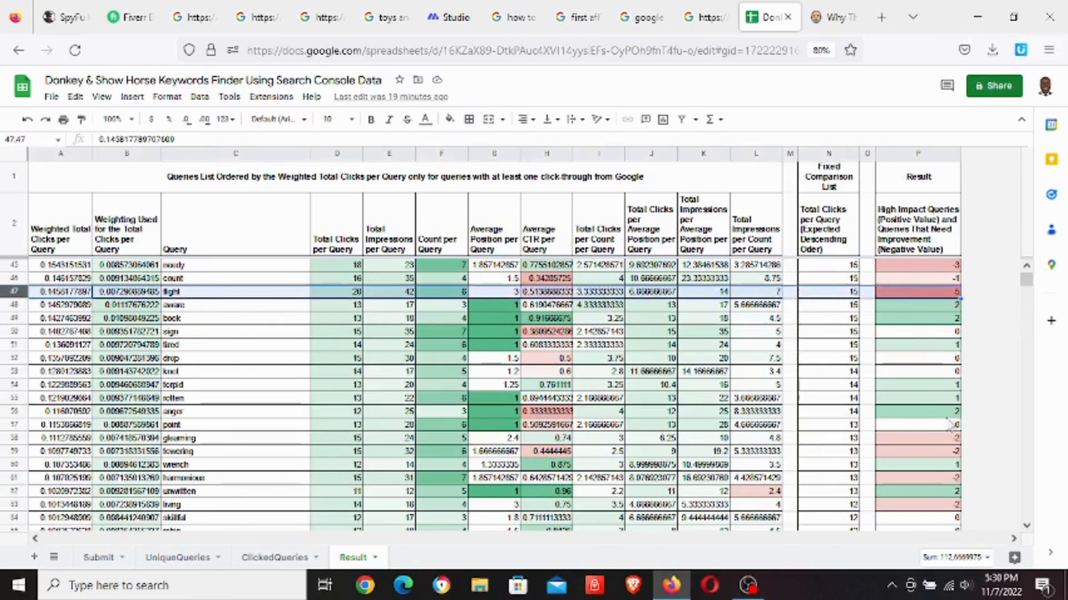
Step: Check the Result values further down the list, inspecting P73 and the "mammoth" query in P88
{"action": "scroll", "coordinate": [948, 411], "scroll_direction": "down", "scroll_amount": 6}
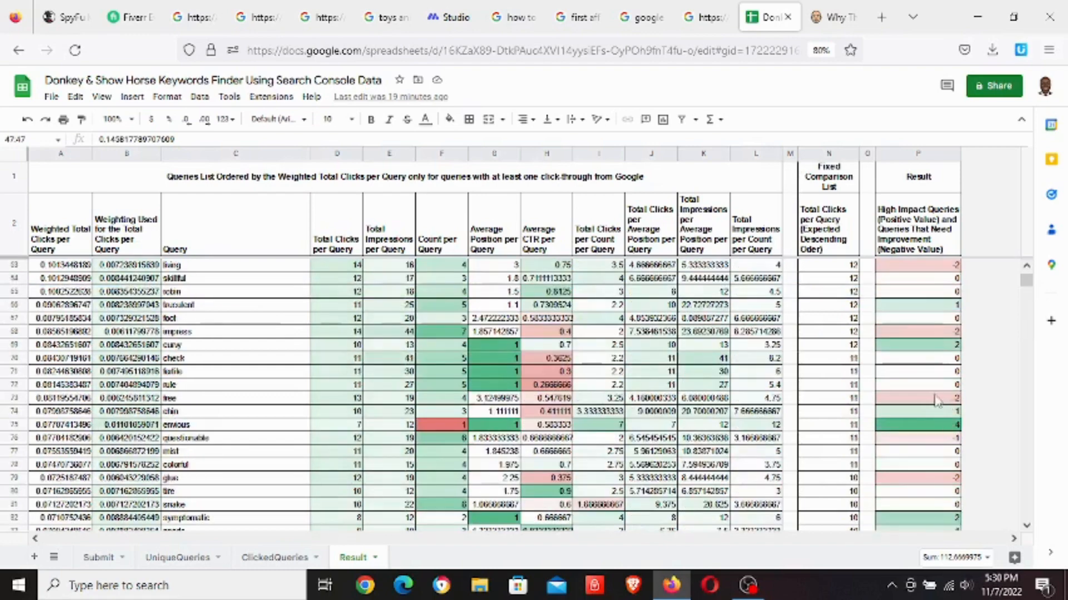
{"action": "left_click", "coordinate": [940, 398]}
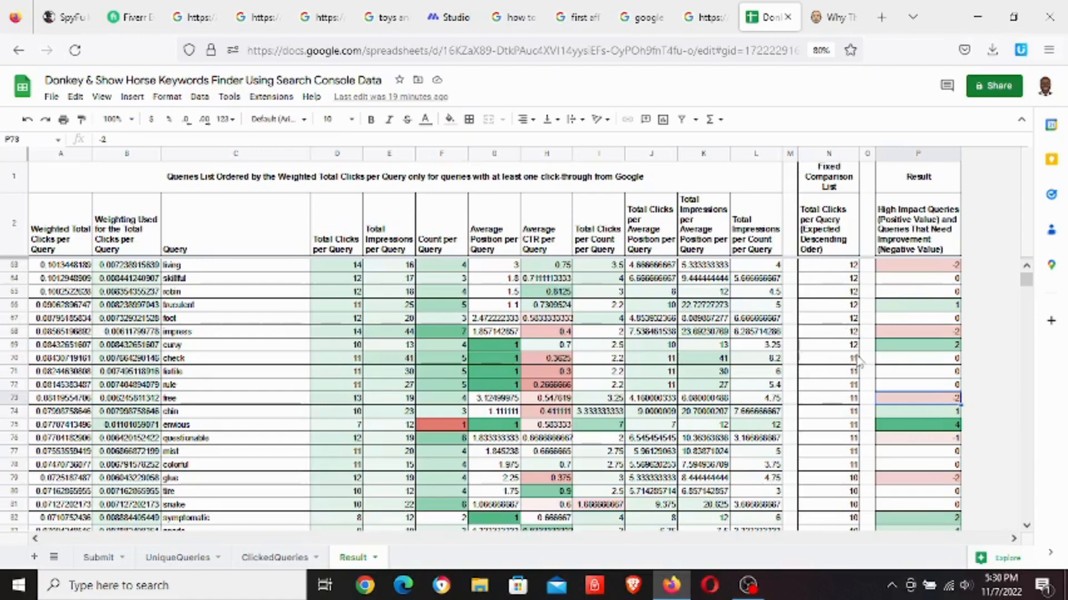
{"action": "scroll", "coordinate": [856, 362], "scroll_direction": "down", "scroll_amount": 4}
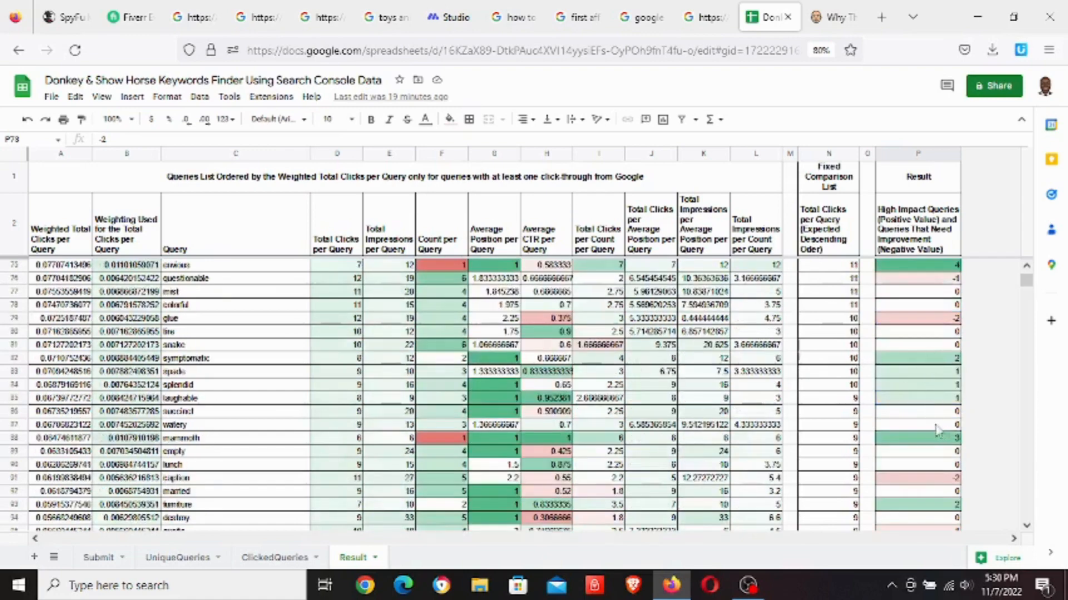
{"action": "left_click", "coordinate": [908, 439]}
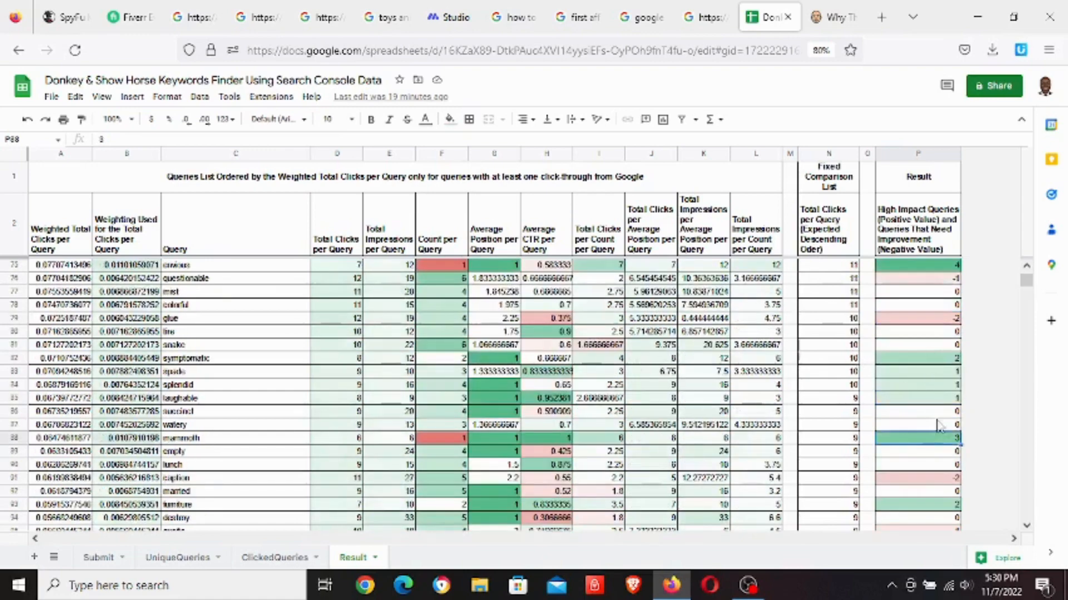
Step: Go back to the start of the query list and inspect the positive Result values for "ambiguous" and "badge"
{"action": "scroll", "coordinate": [938, 360], "scroll_direction": "up", "scroll_amount": 8}
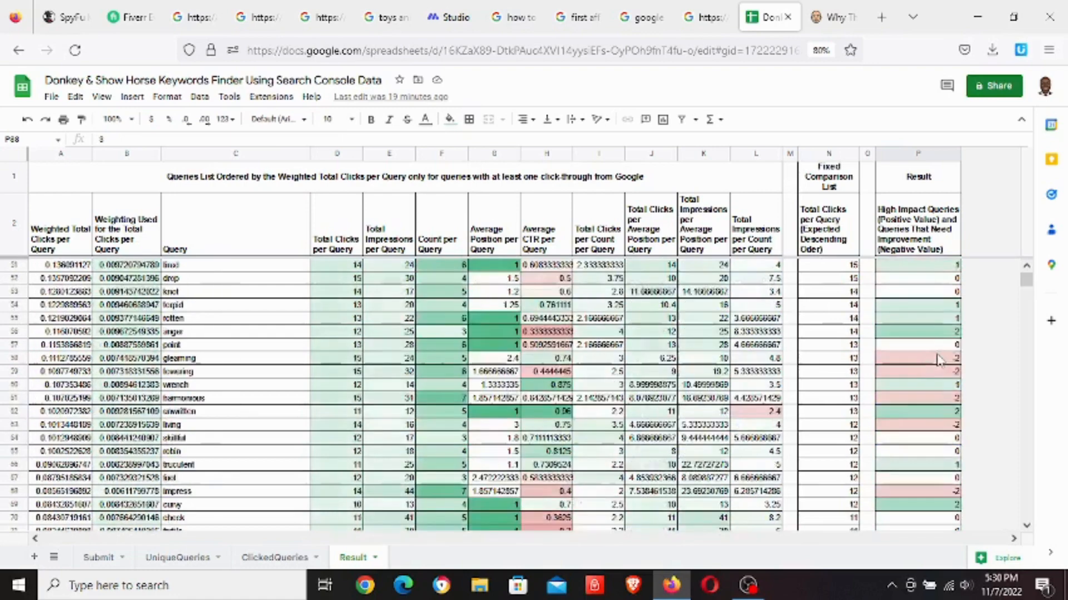
{"action": "scroll", "coordinate": [939, 360], "scroll_direction": "up", "scroll_amount": 15}
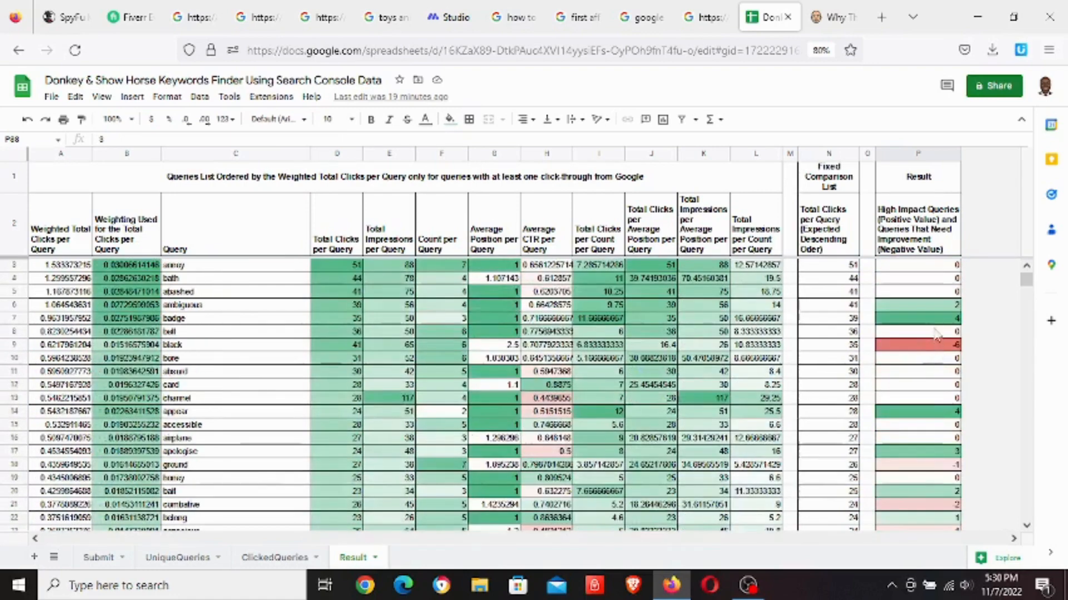
{"action": "left_click", "coordinate": [940, 306]}
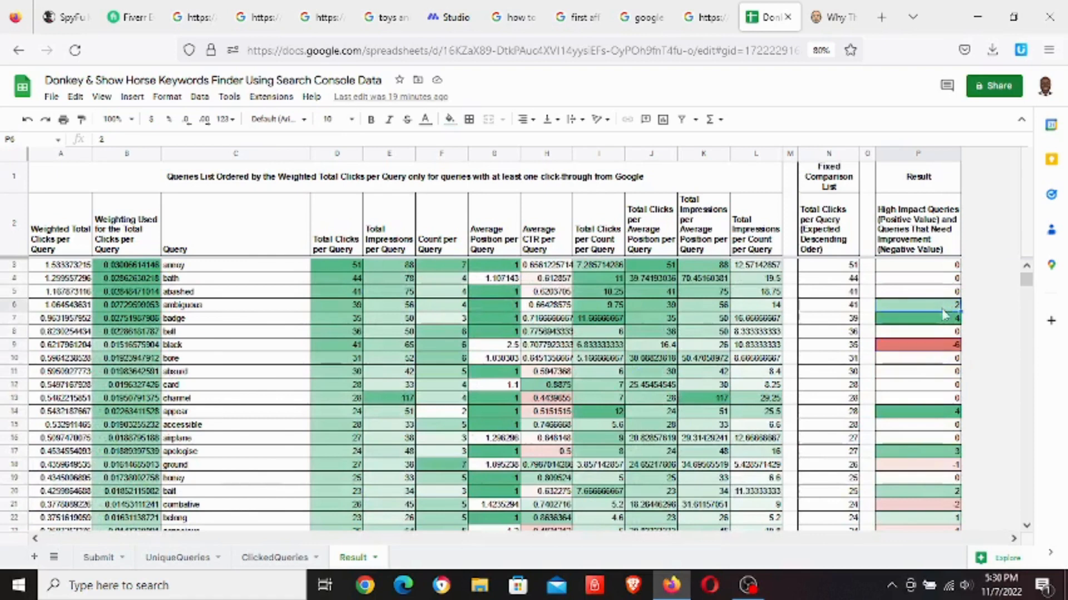
{"action": "left_click", "coordinate": [939, 321]}
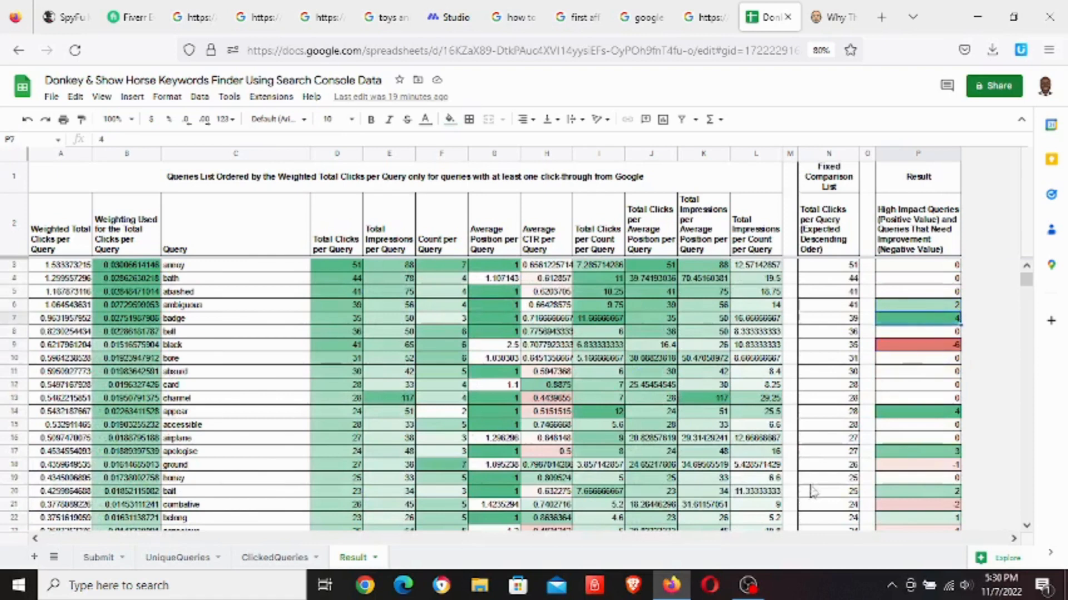
{"action": "left_click", "coordinate": [679, 583]}
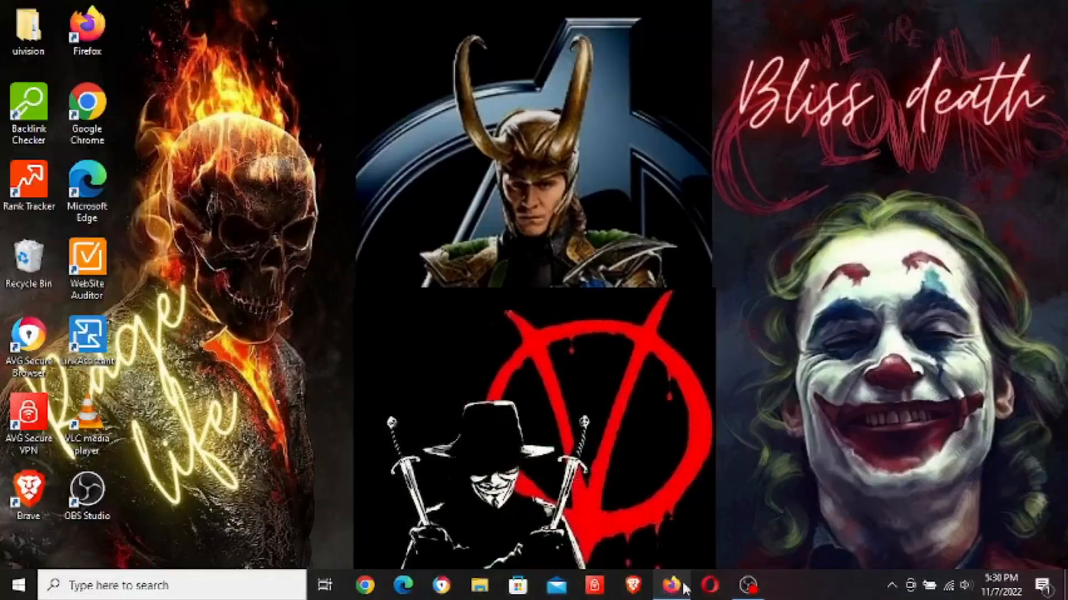
{"action": "left_click", "coordinate": [747, 588]}
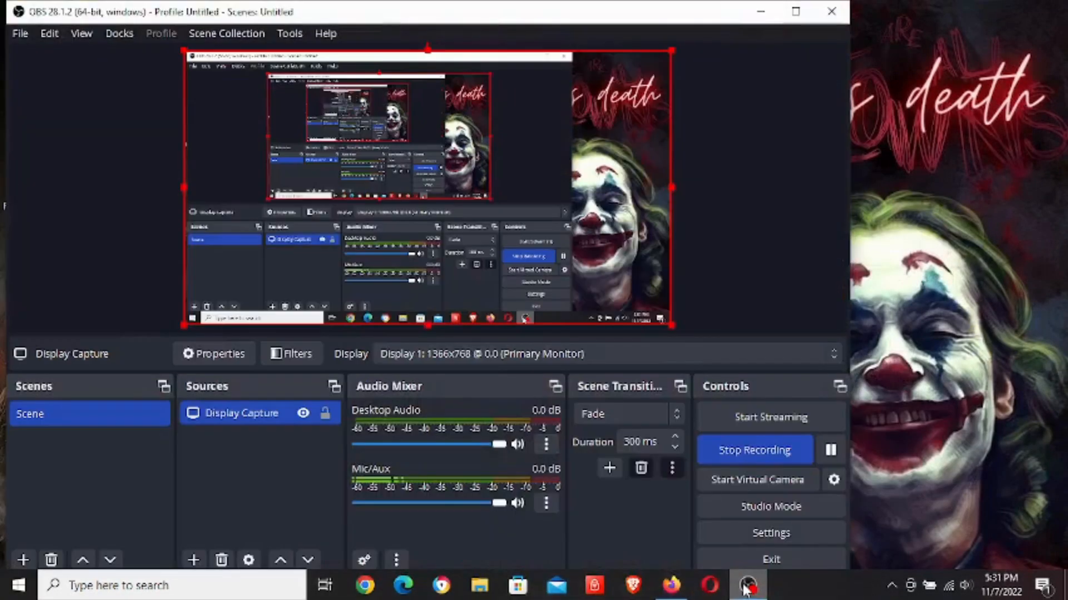